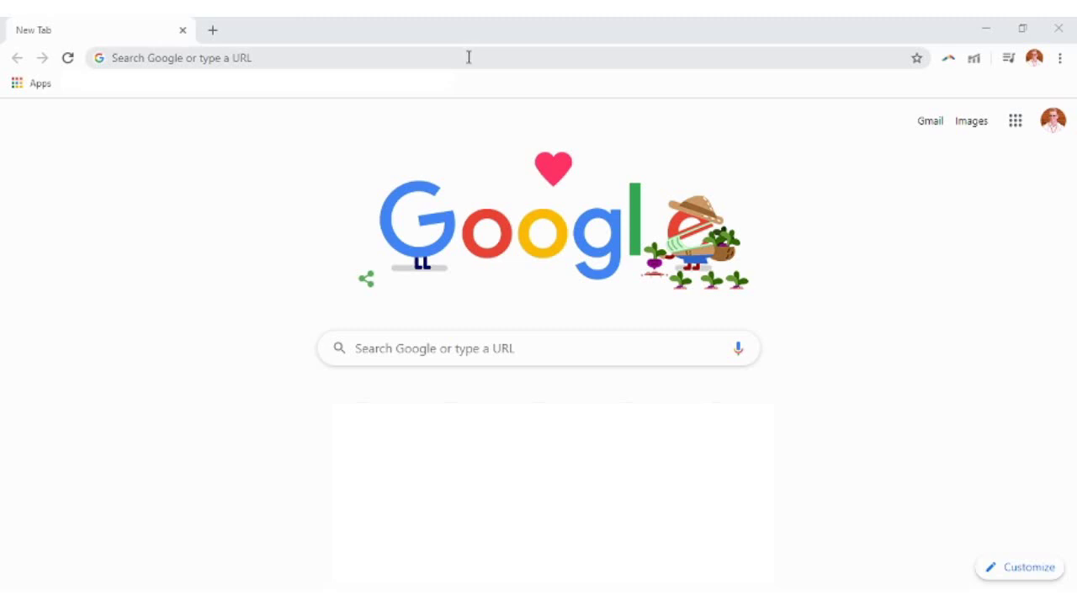
click(396, 59)
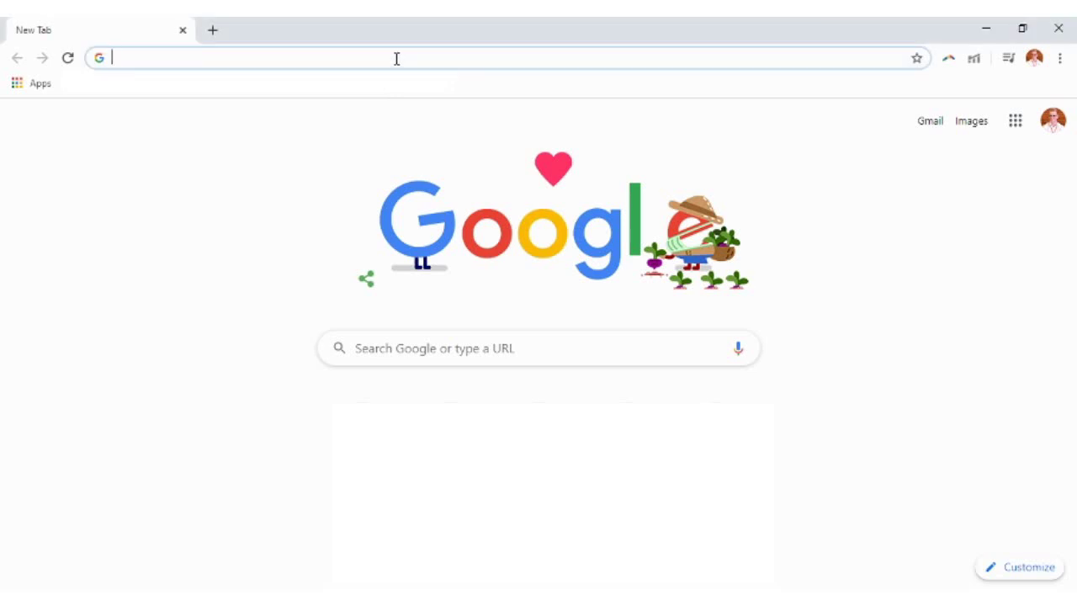
text(www.)
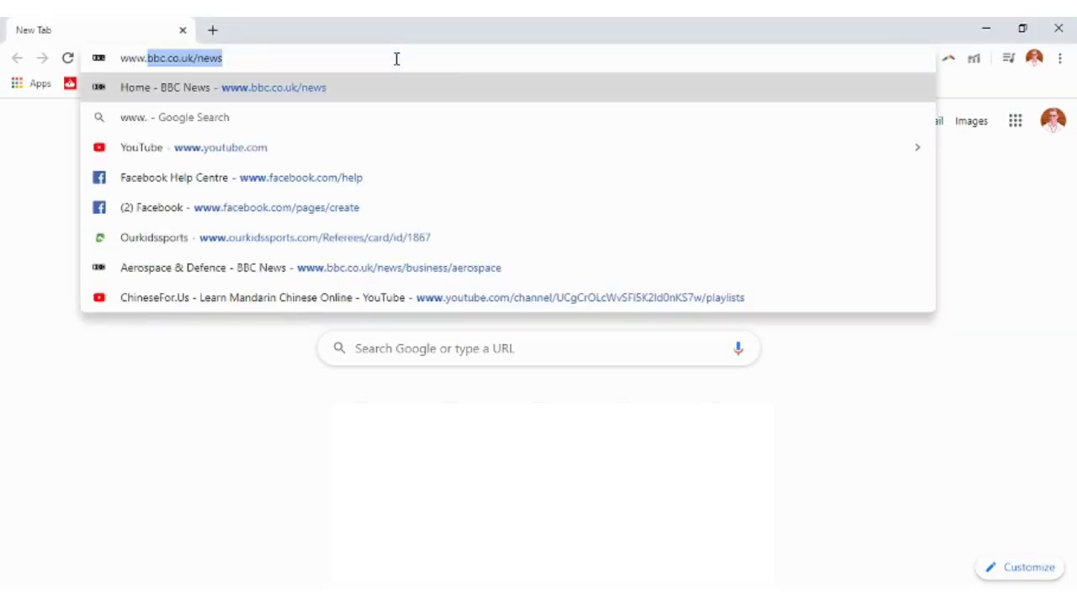
text(skype.com/en/)
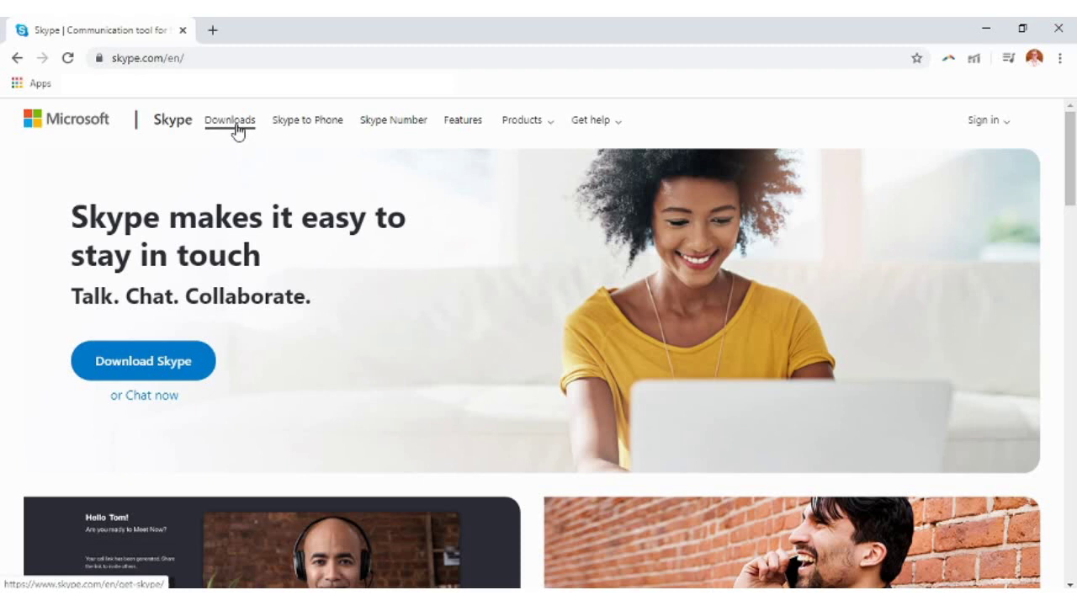
Go to the Download Skype page and expand the other platform download options
click(177, 361)
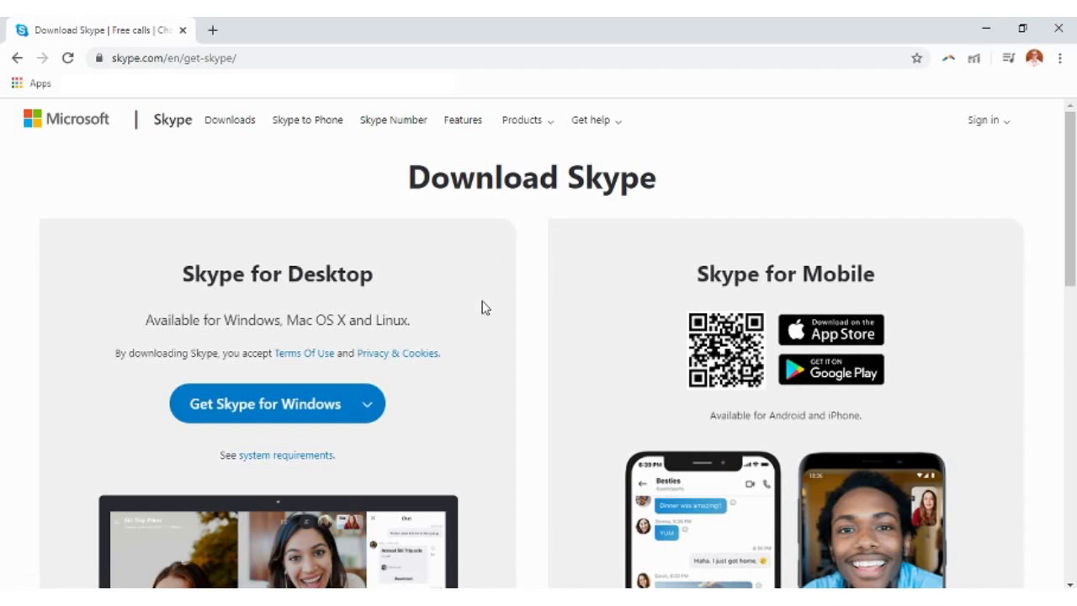
click(368, 408)
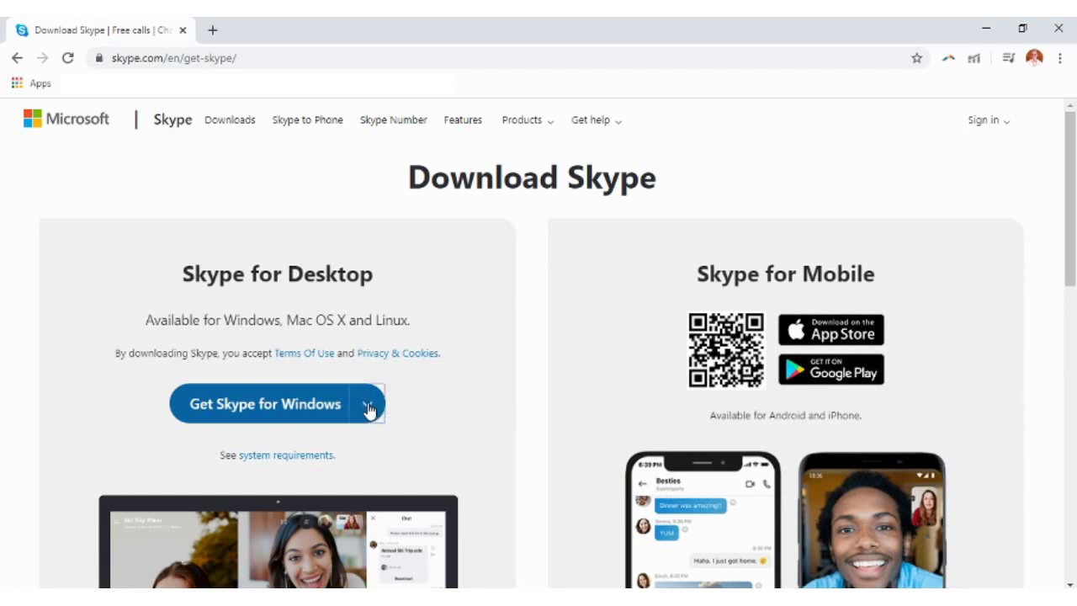
scroll(368, 394, down, 1)
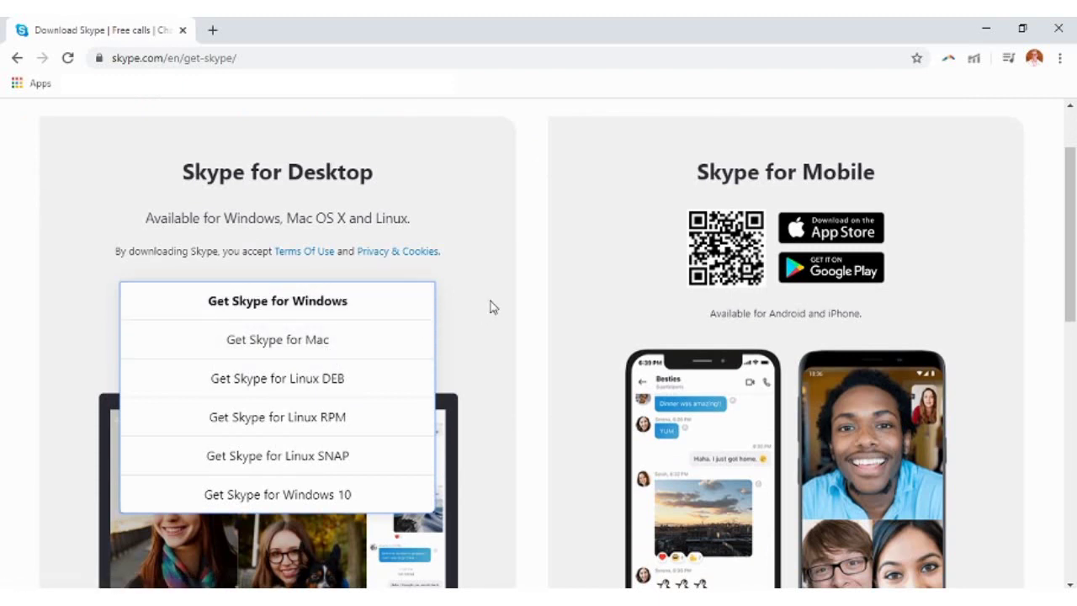
Download the Skype for Windows installer, Skype-8.58.0.98.exe
click(321, 309)
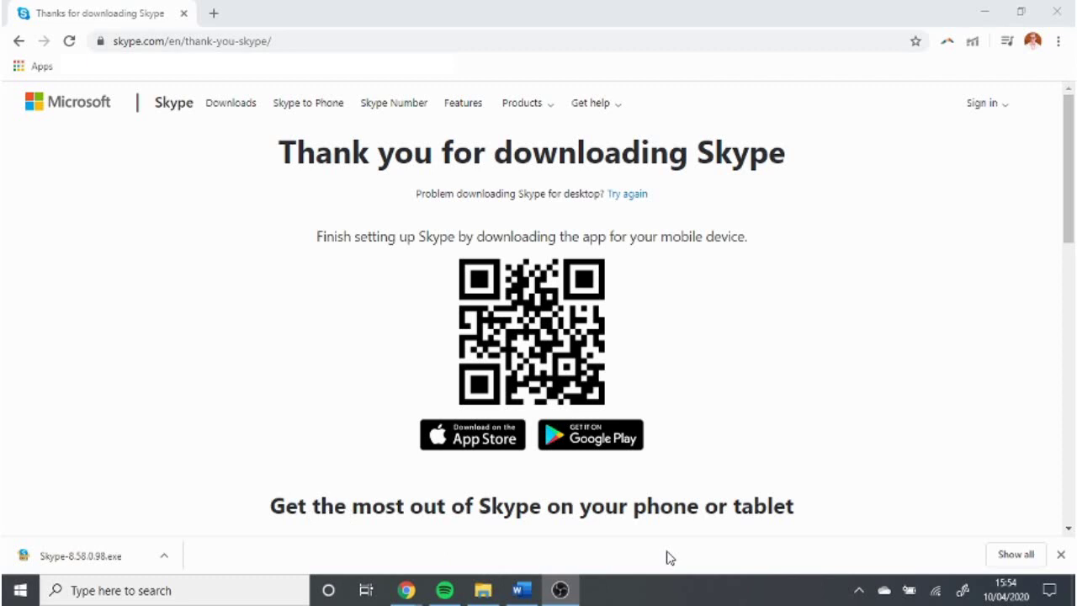
Run Skype-8.58.0.98.exe from Chrome's download bar to reach the Ready to Install step
mouse_move(495, 594)
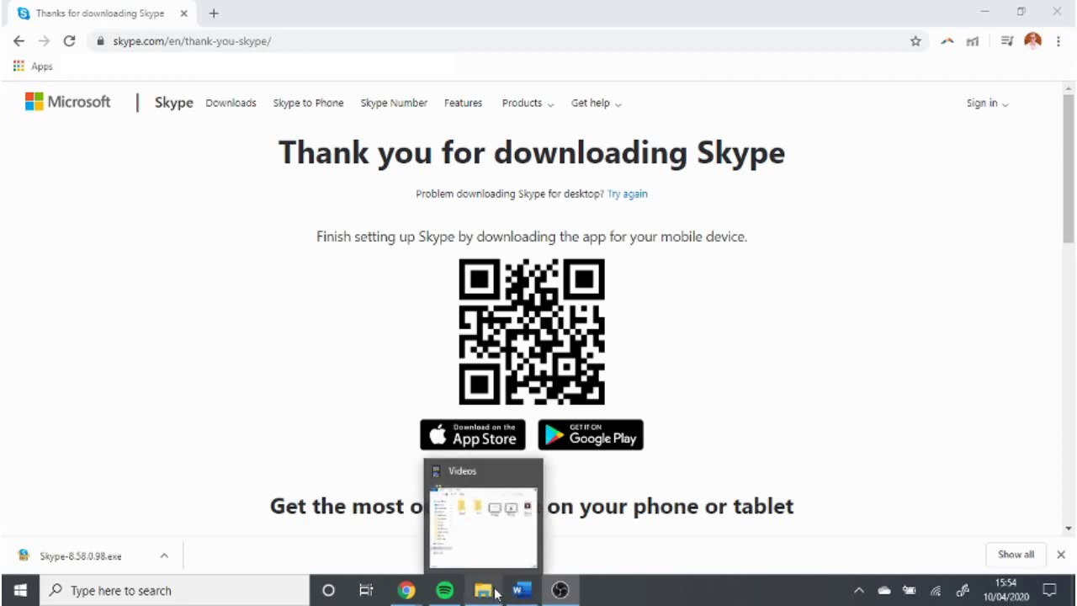
click(118, 561)
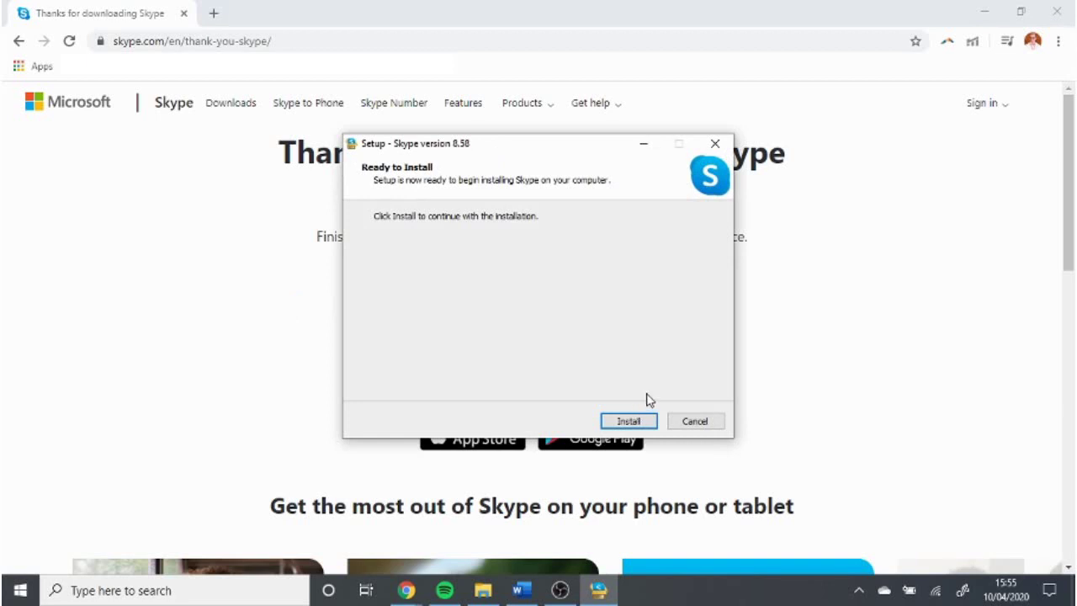
Install Skype 8.58 and let it launch to the Welcome to Skype screen
click(638, 423)
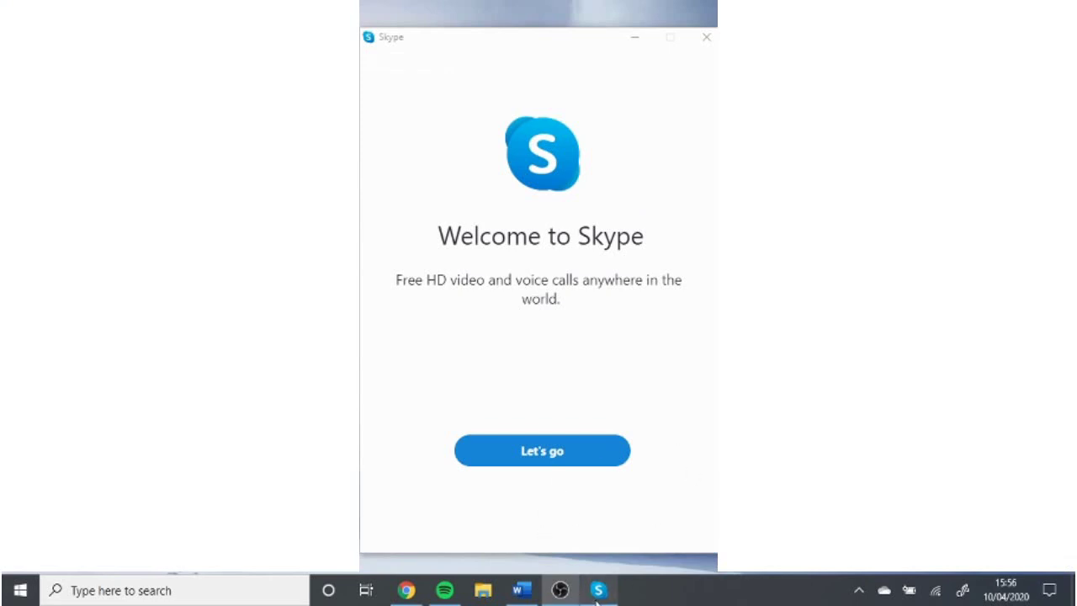
mouse_move(601, 601)
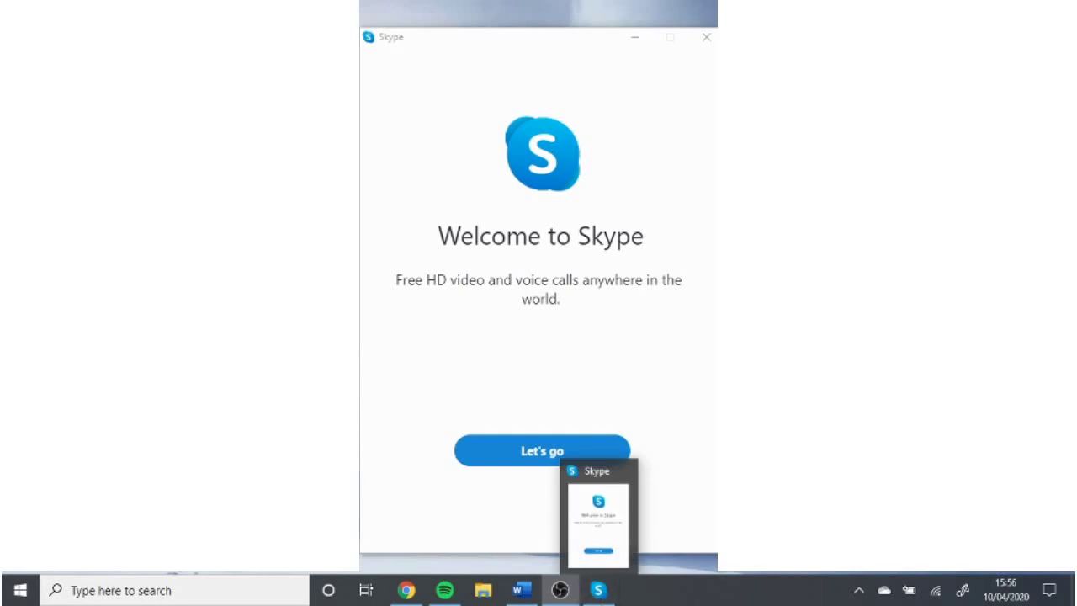
Start Skype setup and sign in with a Microsoft account
click(557, 457)
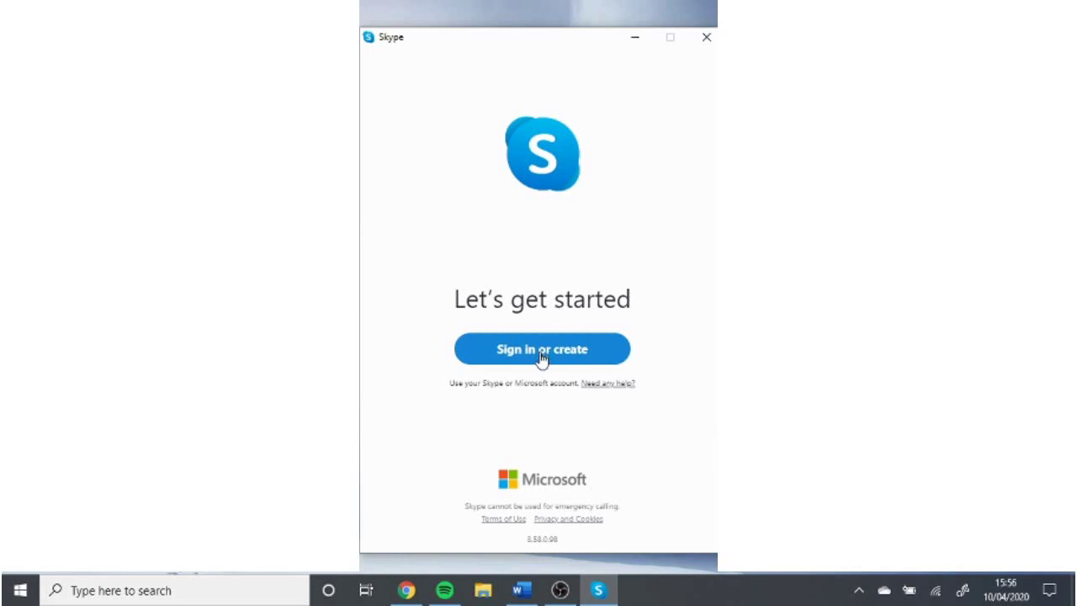
click(594, 354)
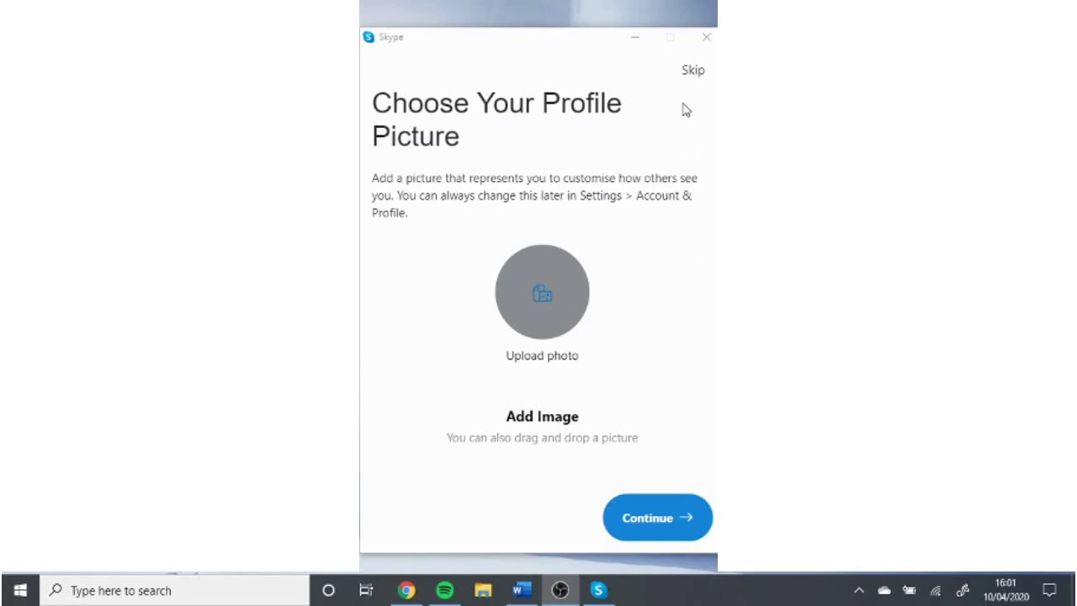
Skip the profile picture to reach the Test your audio step
click(695, 75)
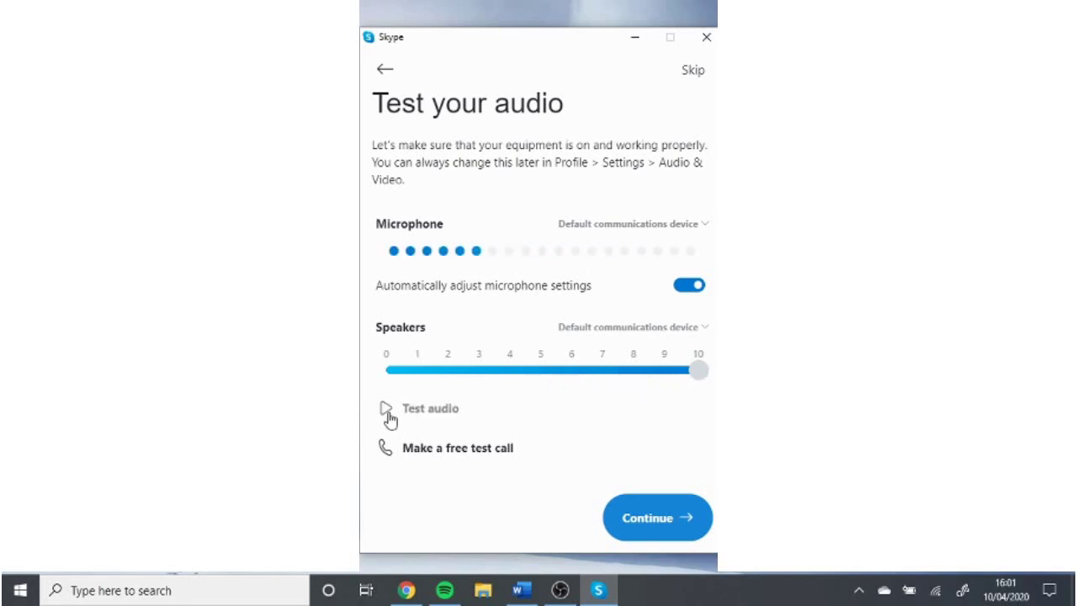
Play the Test audio sample sound with the speaker volume at 10
click(464, 453)
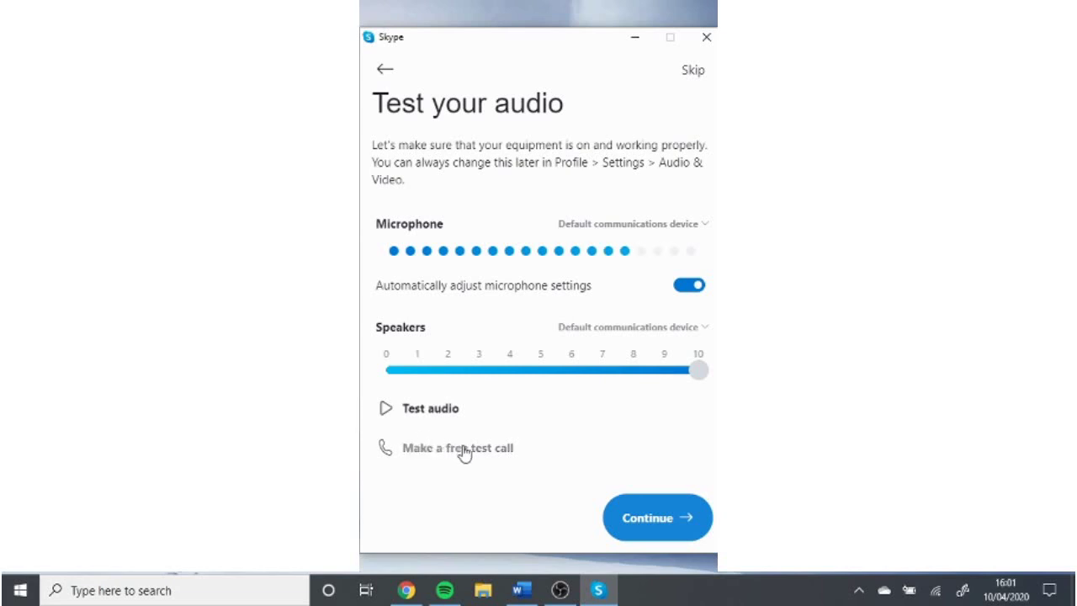
Accept the audio and camera tests to reach Find Contacts Easily
click(666, 521)
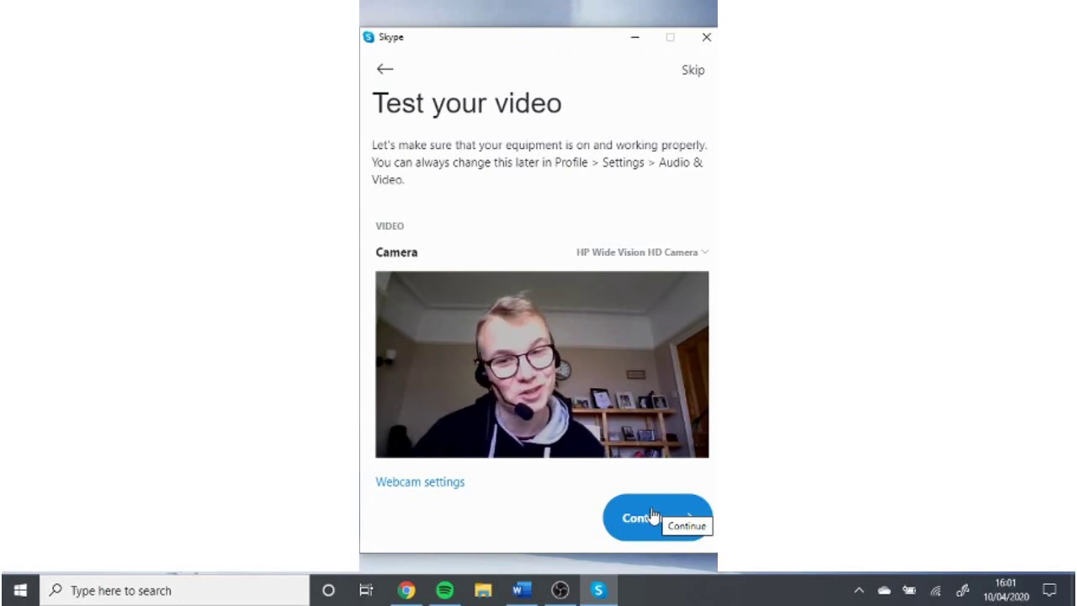
click(653, 515)
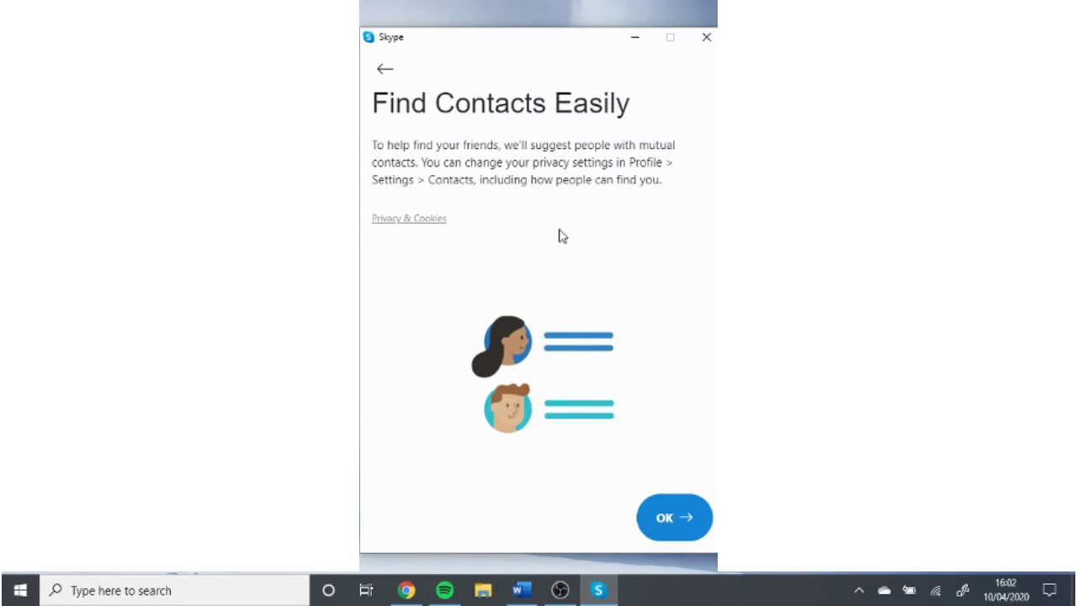
Accept contact suggestions so Skype shows its signed-in Welcome screen
click(689, 521)
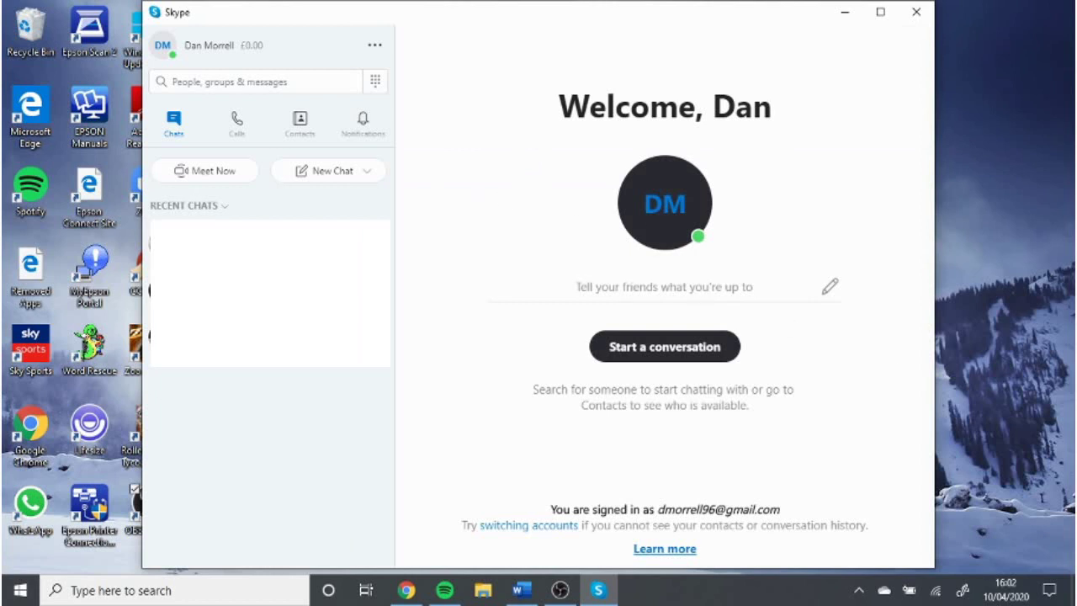
key(alt+Tab)
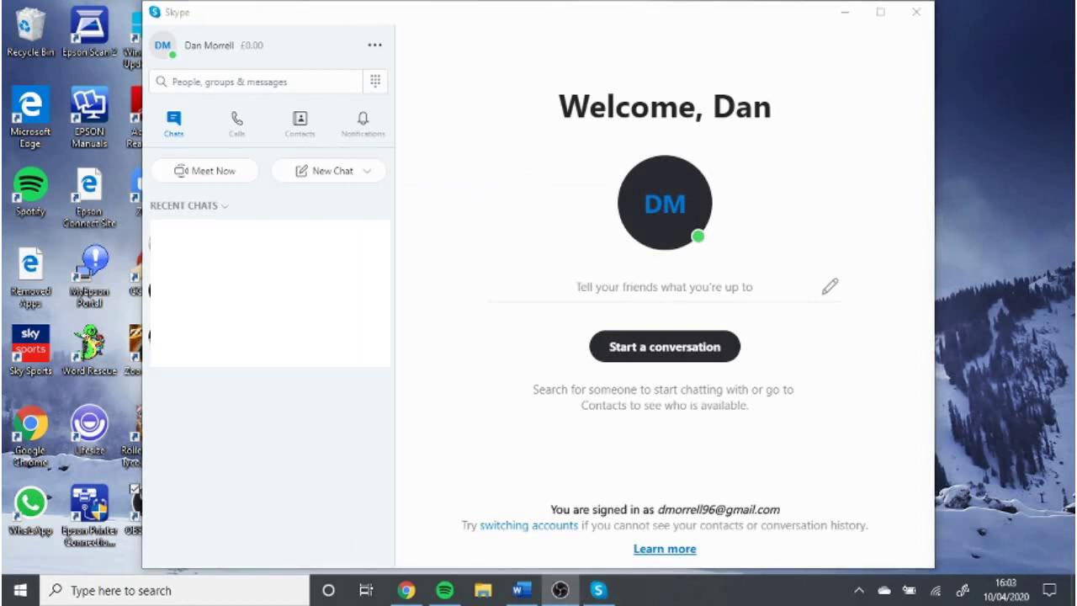
Open Skype Settings from the profile's More menu, showing Account & Profile
click(375, 49)
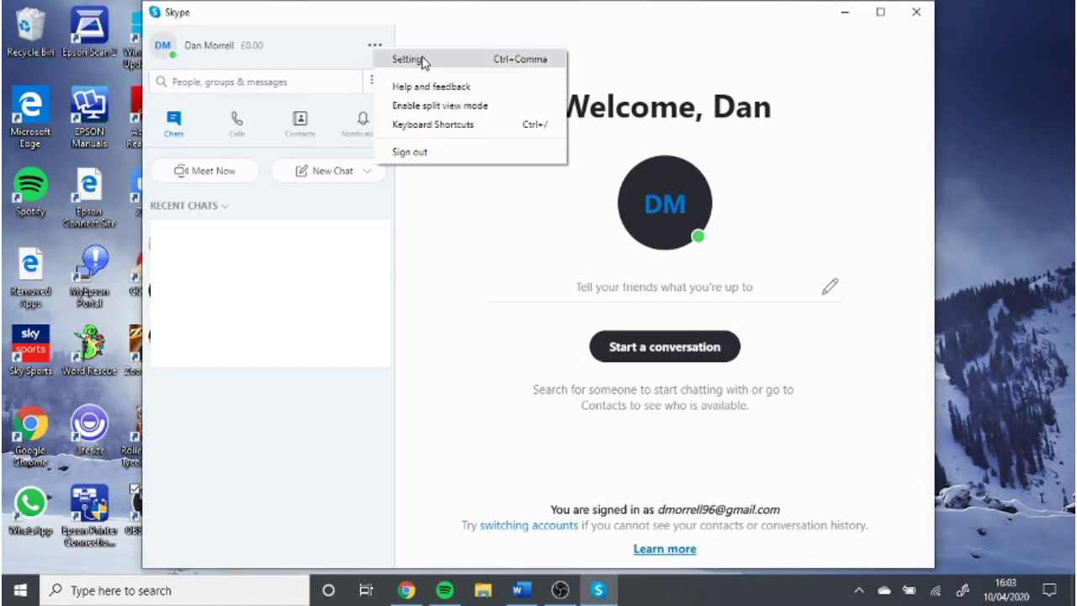
click(407, 60)
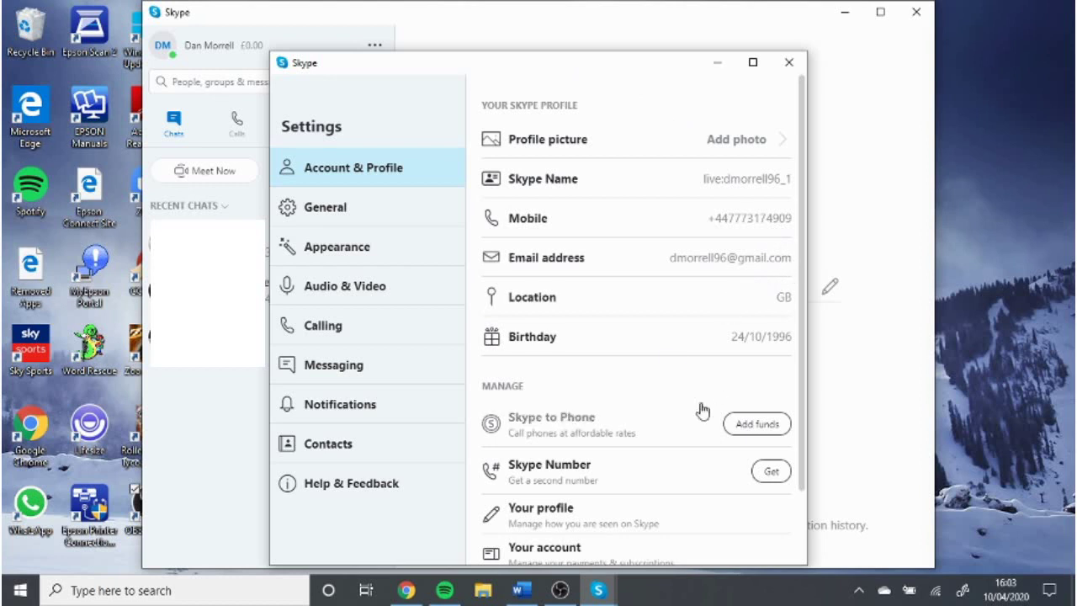
Switch off 'Automatically start Skype' on the General settings page
click(320, 211)
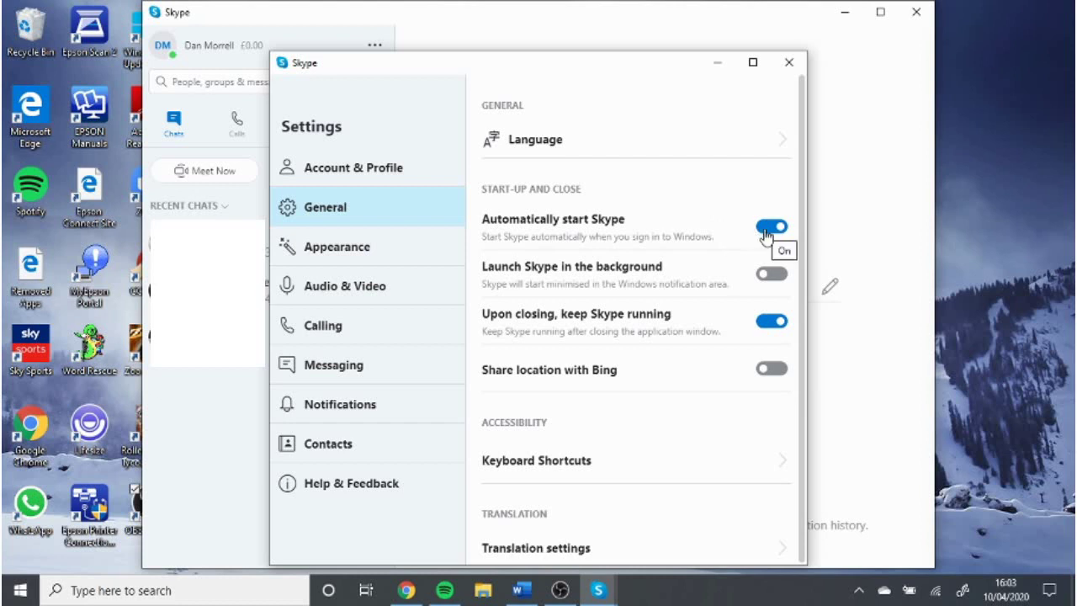
click(766, 231)
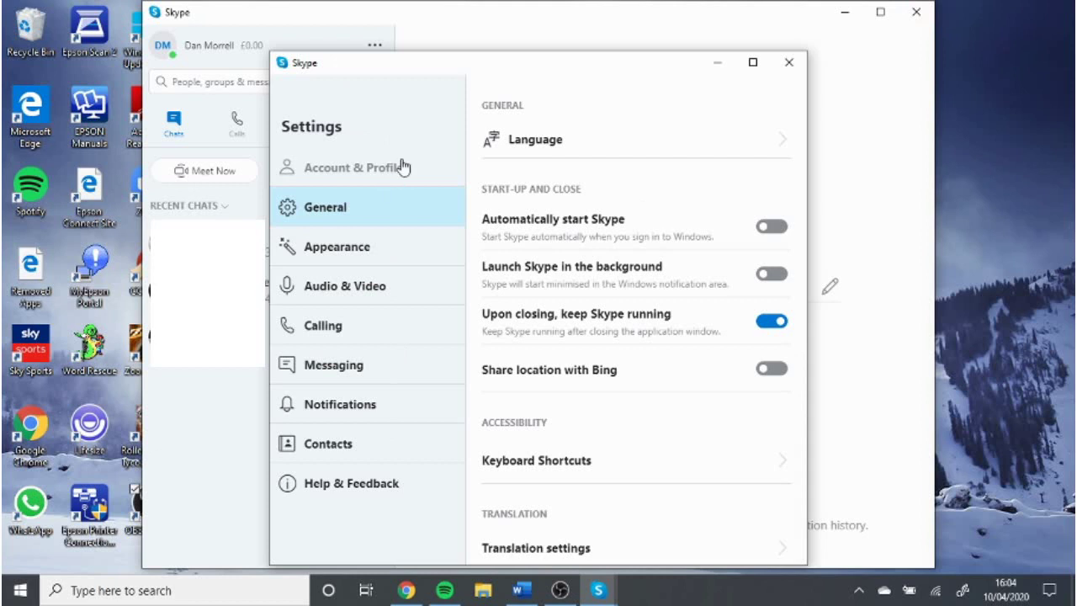
Close the Settings window to reveal the Welcome screen with three recent chats
click(798, 68)
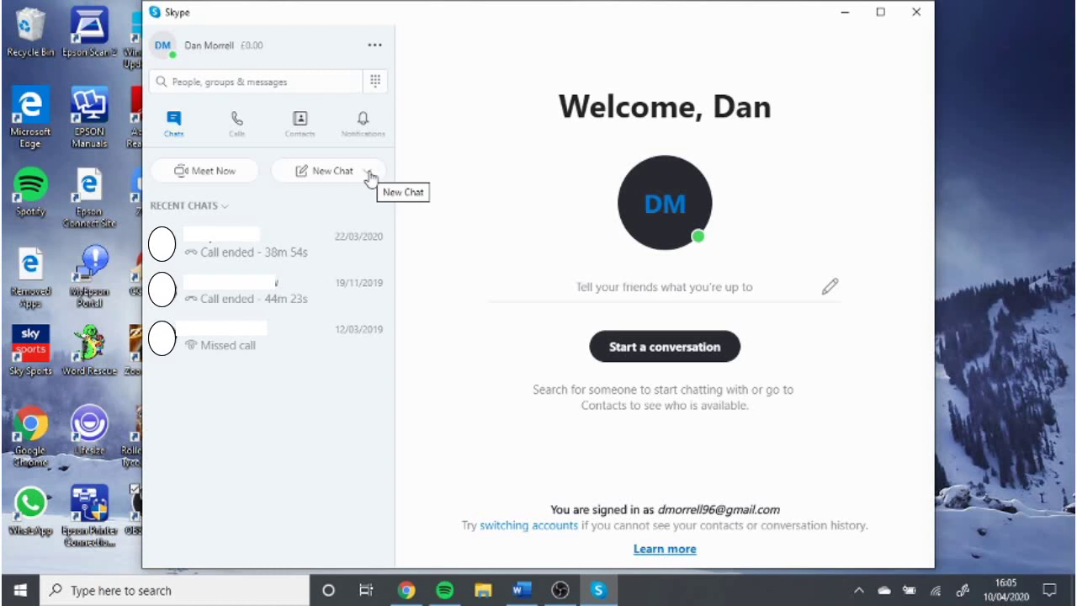
Choose New Group Chat from the New Chat dropdown to open the naming dialog
click(370, 175)
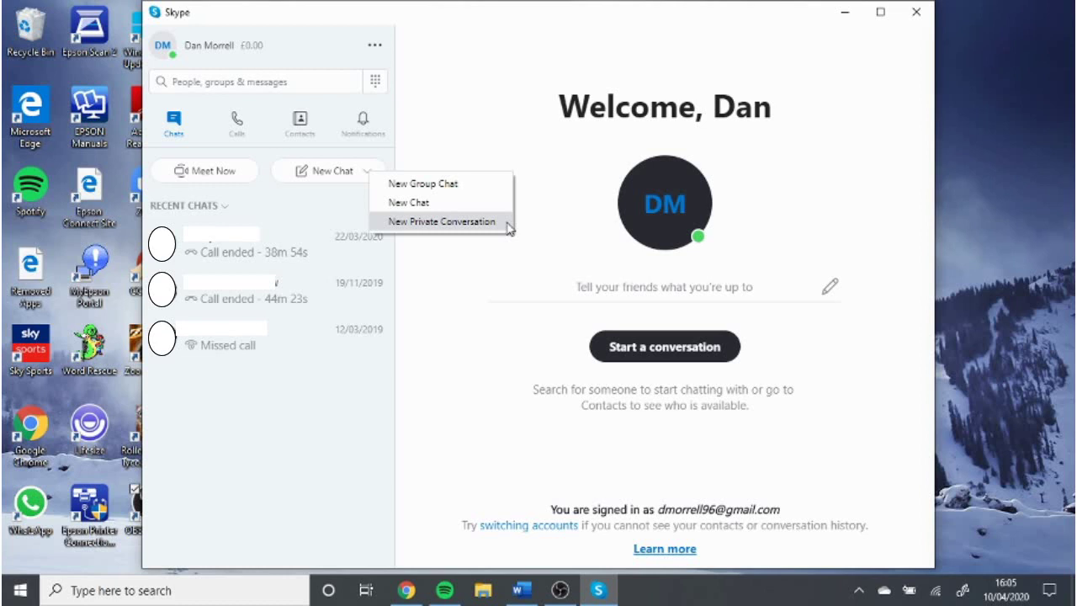
click(570, 172)
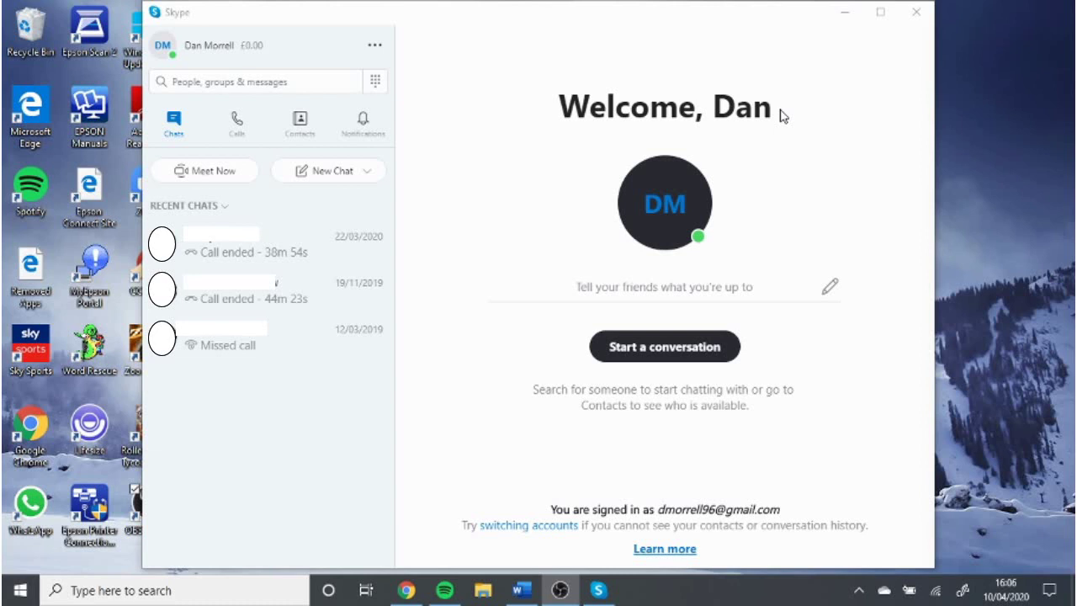
click(365, 175)
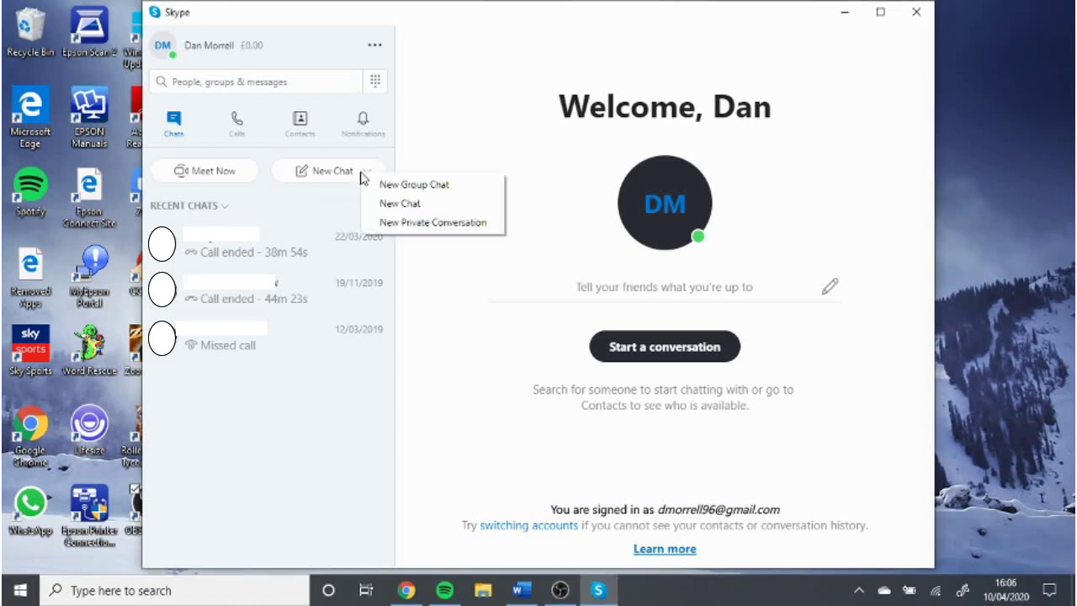
click(436, 186)
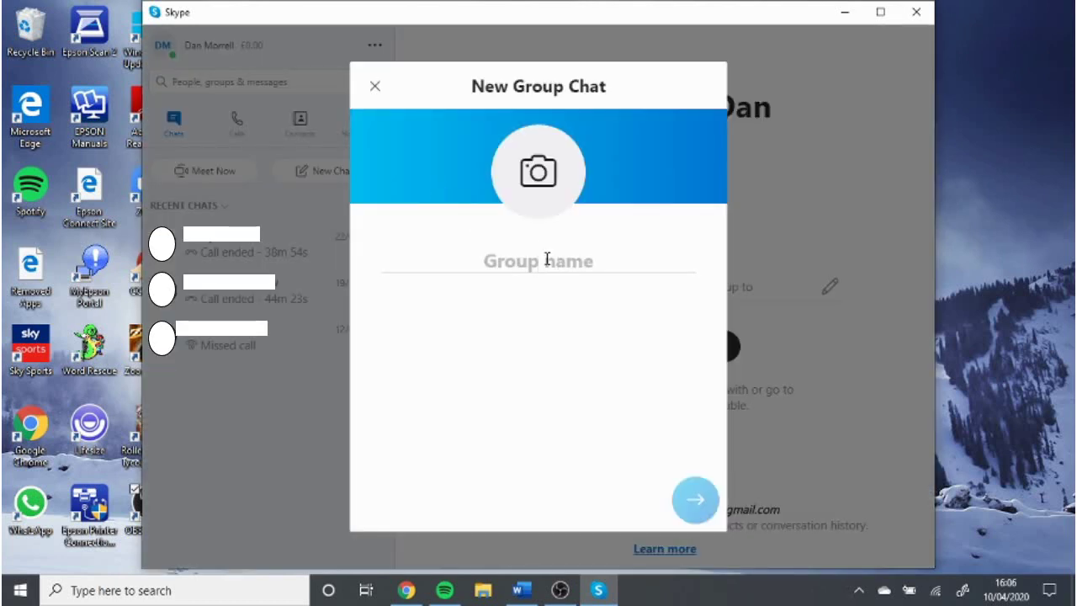
Enter the group name 'Anytown URC Elders', correcting the misspelled 'Edler'
text(Anytown URC )
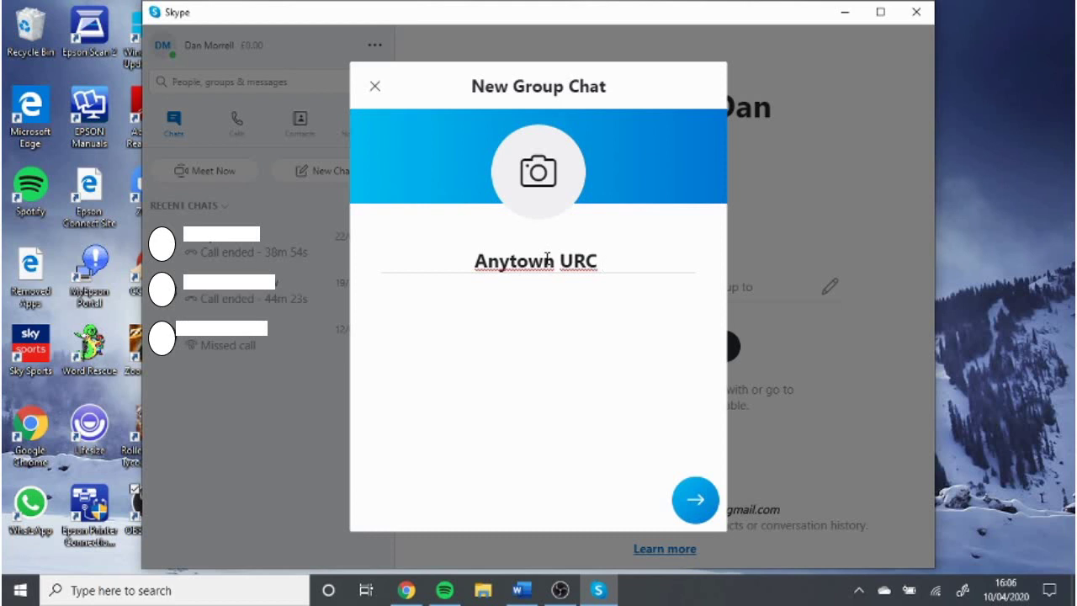
text(Edler)
key(BackSpace)
key(BackSpace)
key(BackSpace)
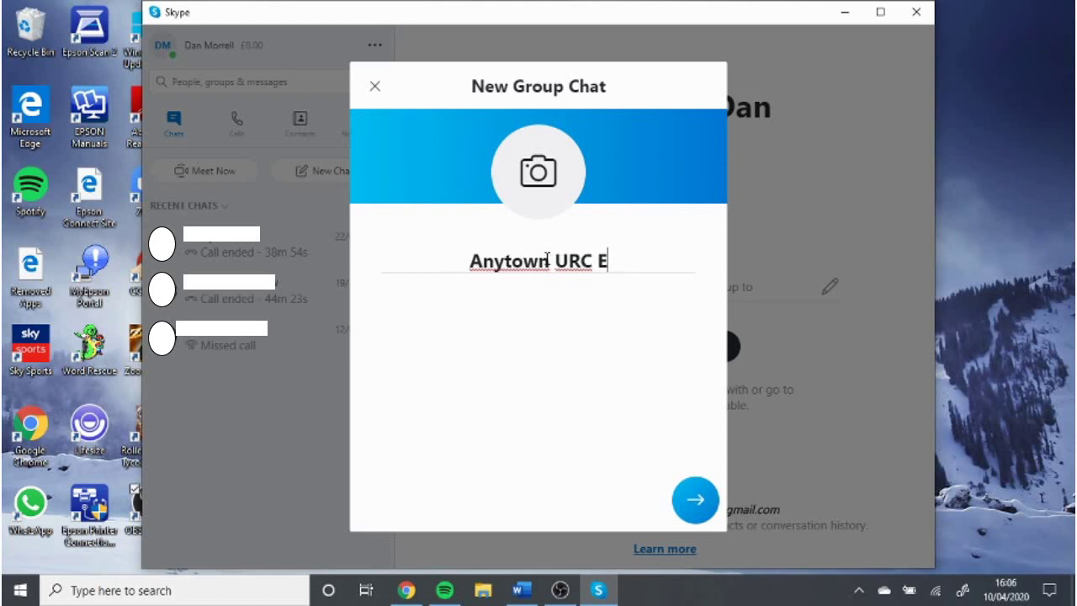
text(lders)
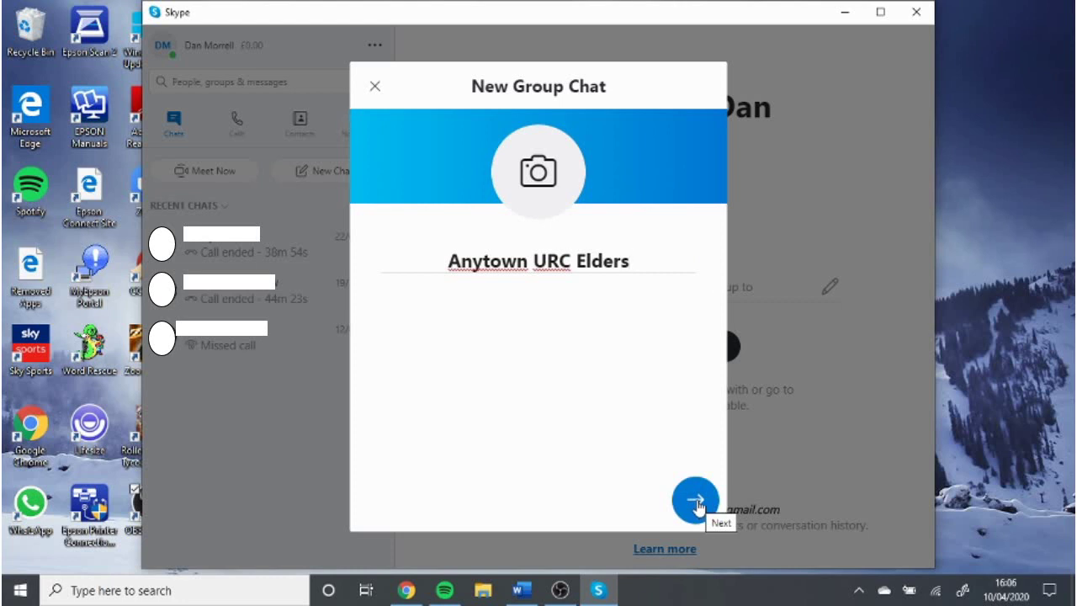
click(697, 503)
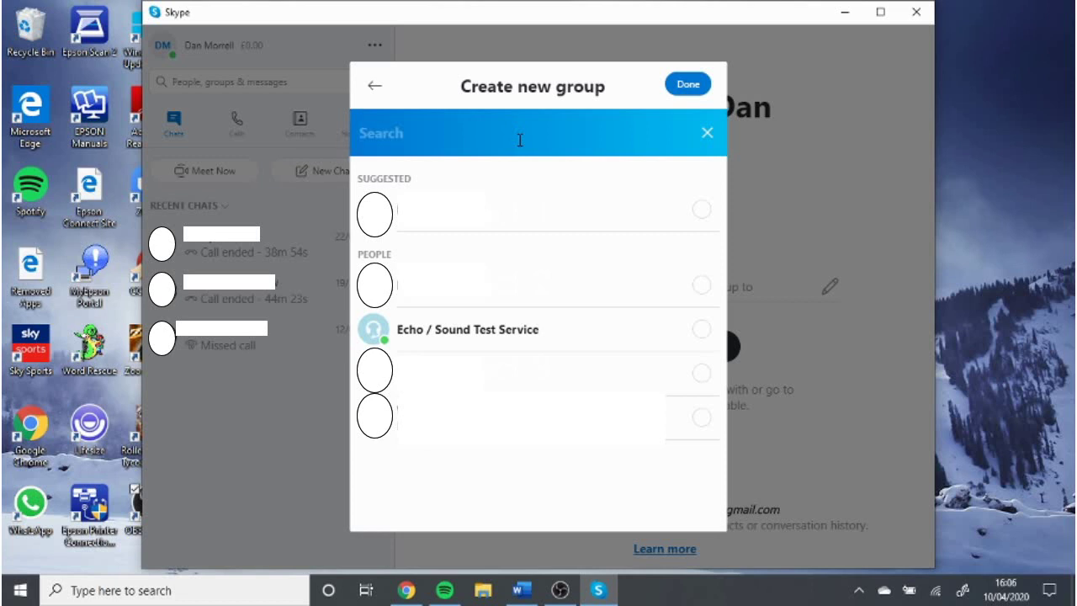
Cancel the unfinished group chat and bring up Skype Settings
click(375, 87)
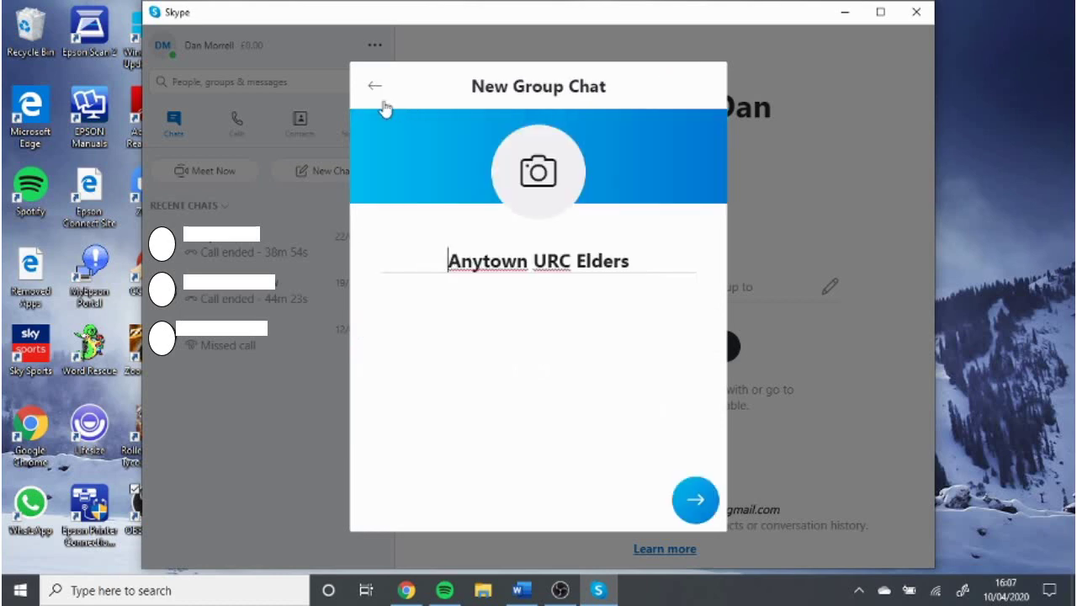
click(377, 96)
click(370, 48)
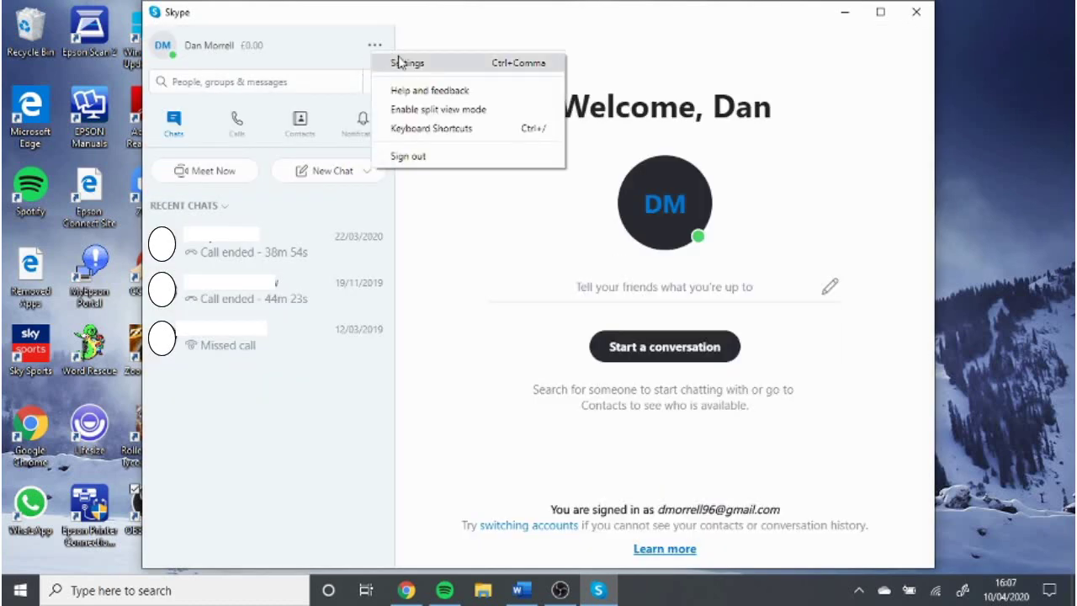
click(404, 64)
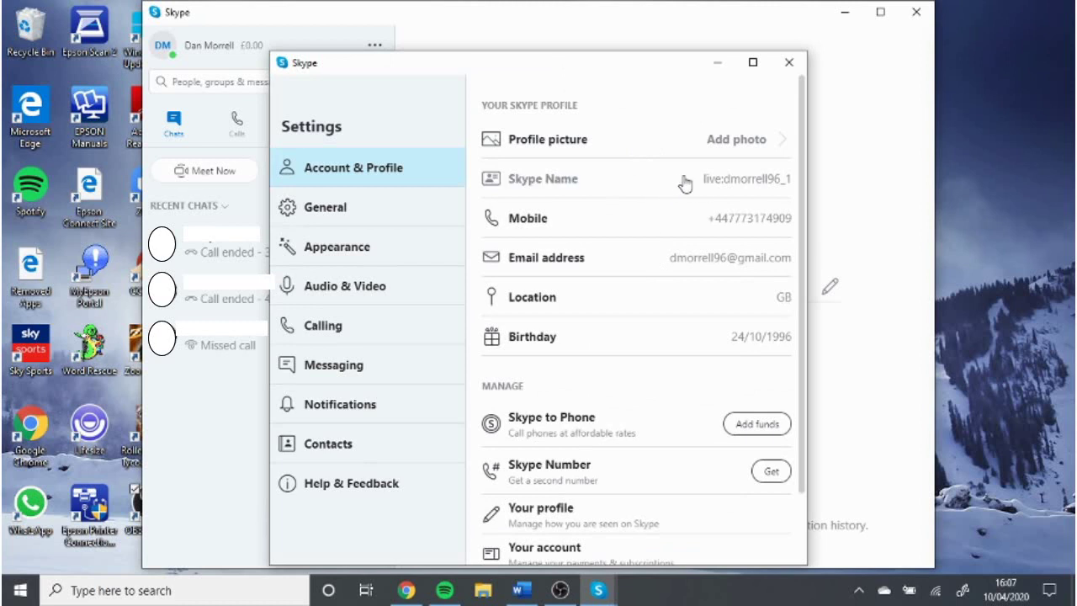
Copy your Skype Name from Account & Profile, then close Settings
drag(704, 183, 795, 187)
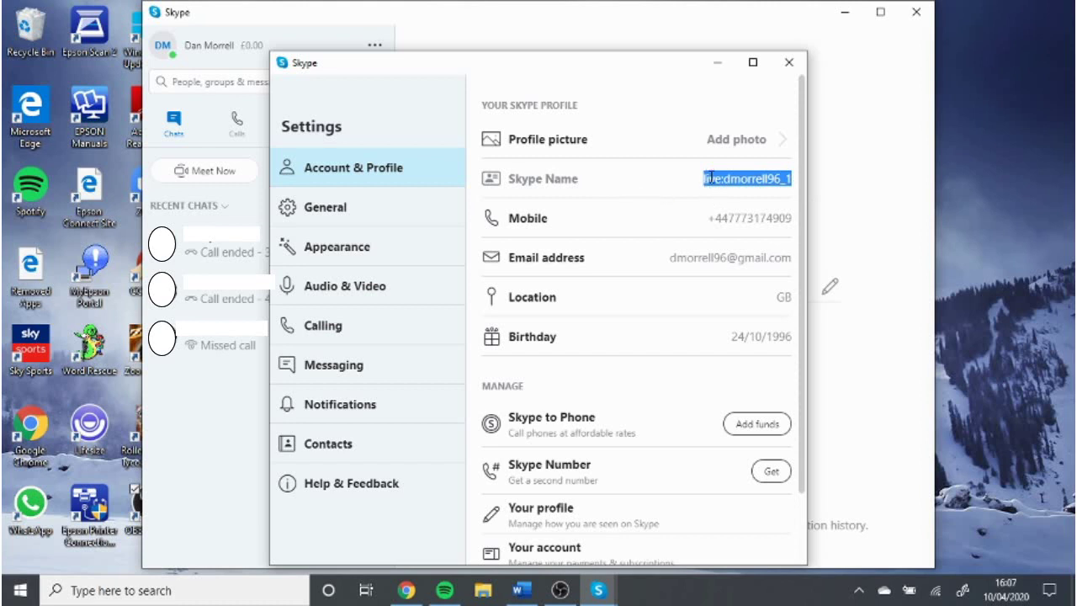
right_click(712, 178)
click(661, 121)
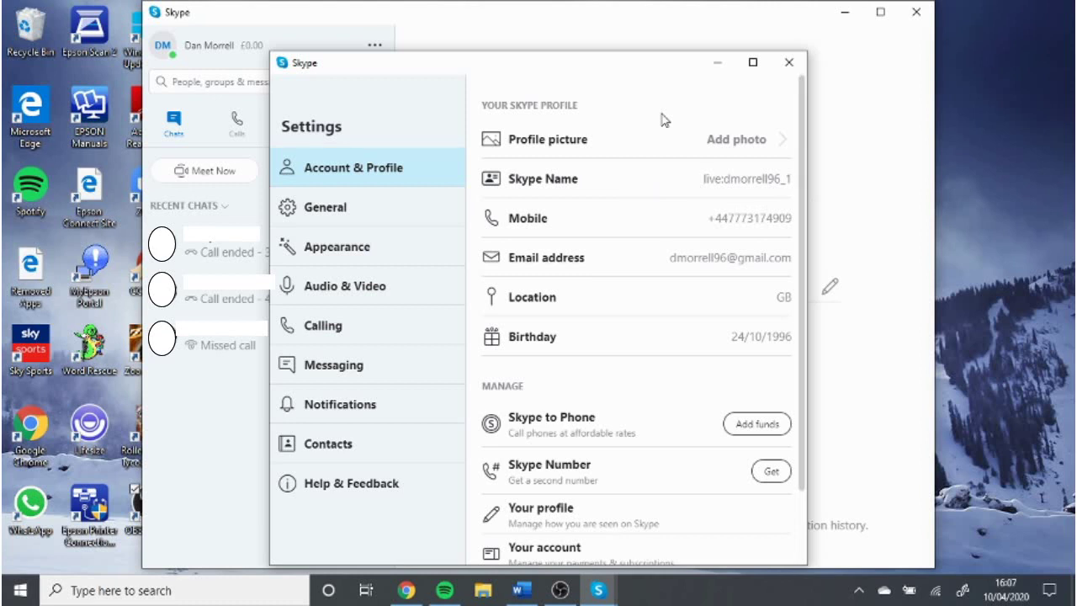
click(783, 67)
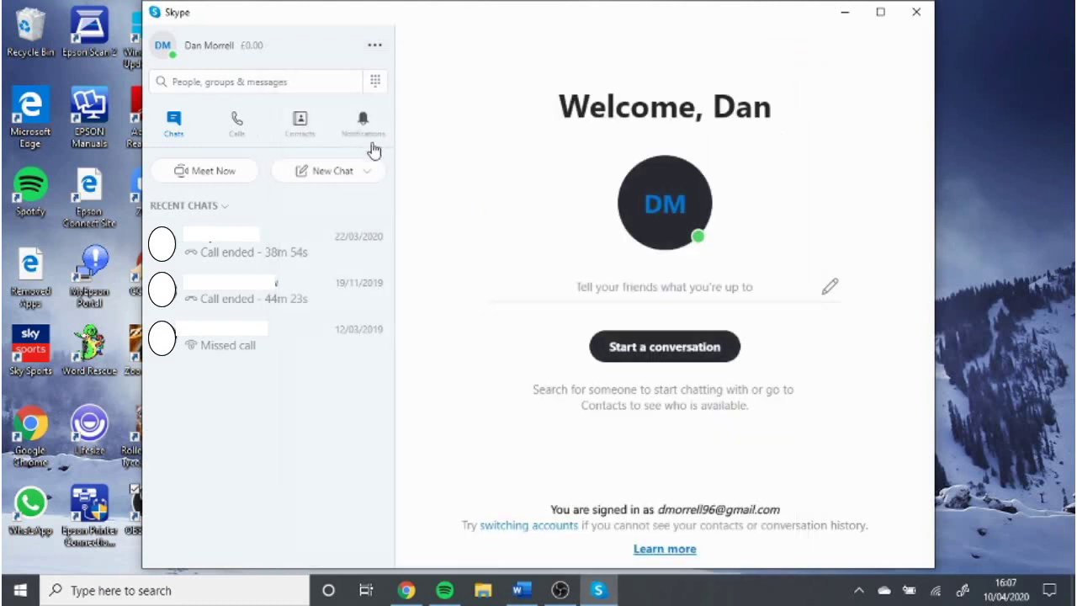
Create a new group chat named 'Anytown URC Elders' without adding members
click(367, 170)
click(411, 177)
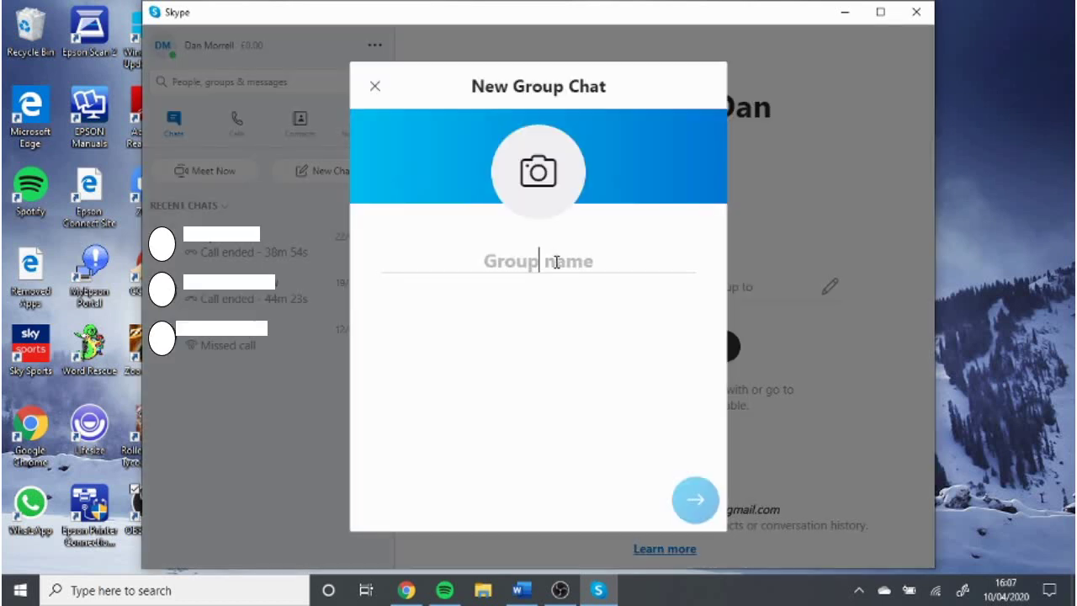
text(Anyto)
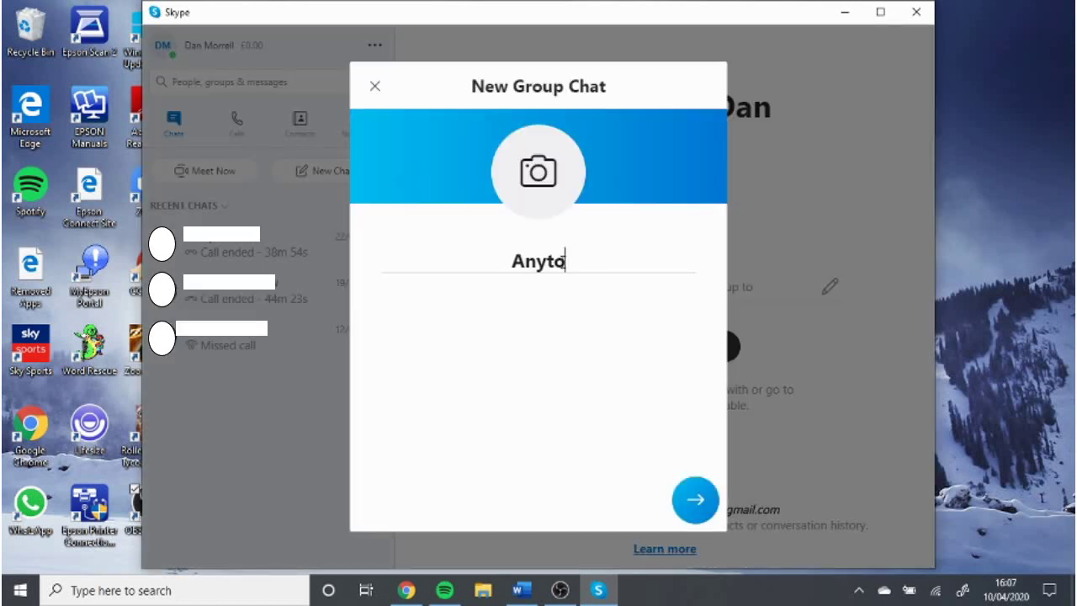
text(wn URC Elders)
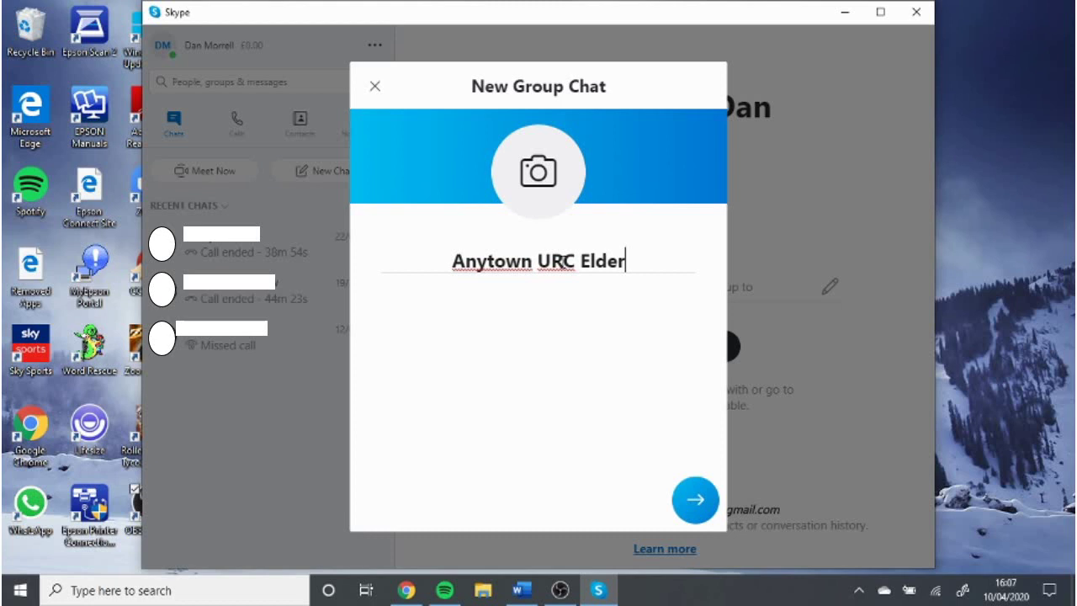
click(696, 497)
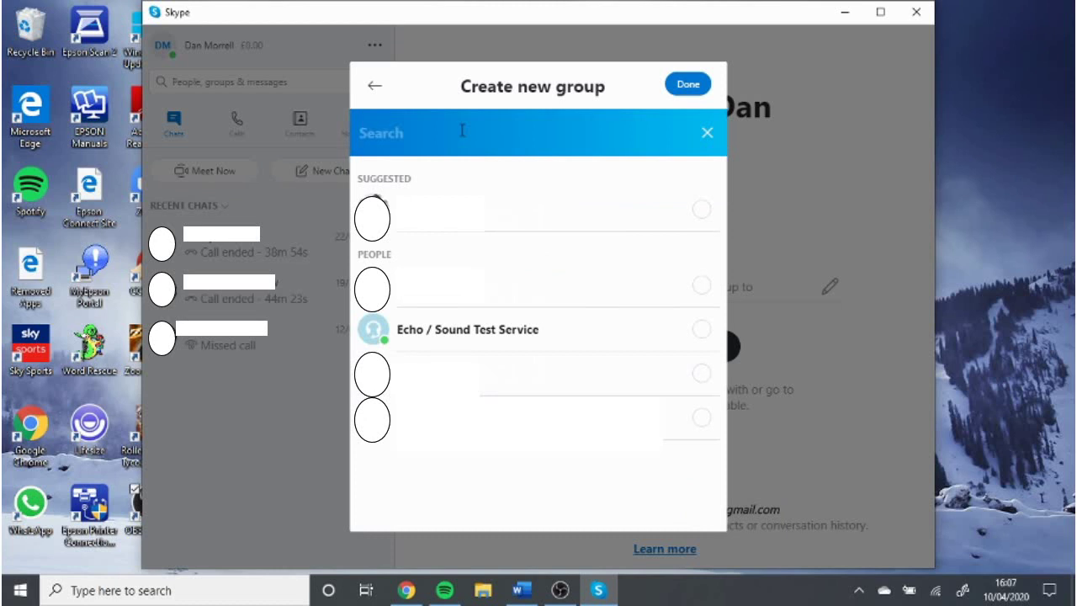
click(700, 88)
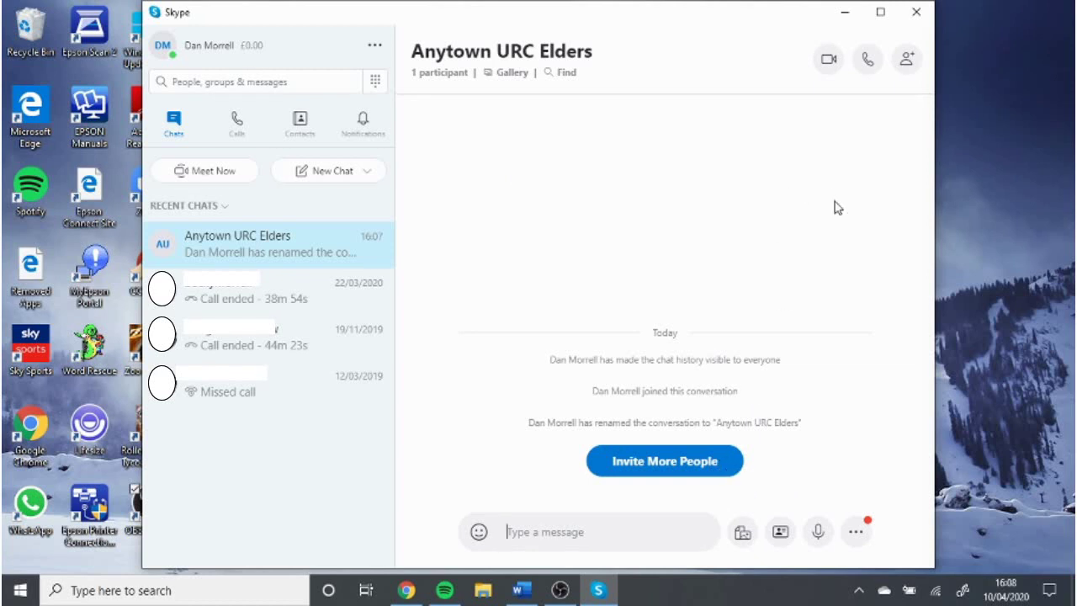
click(706, 477)
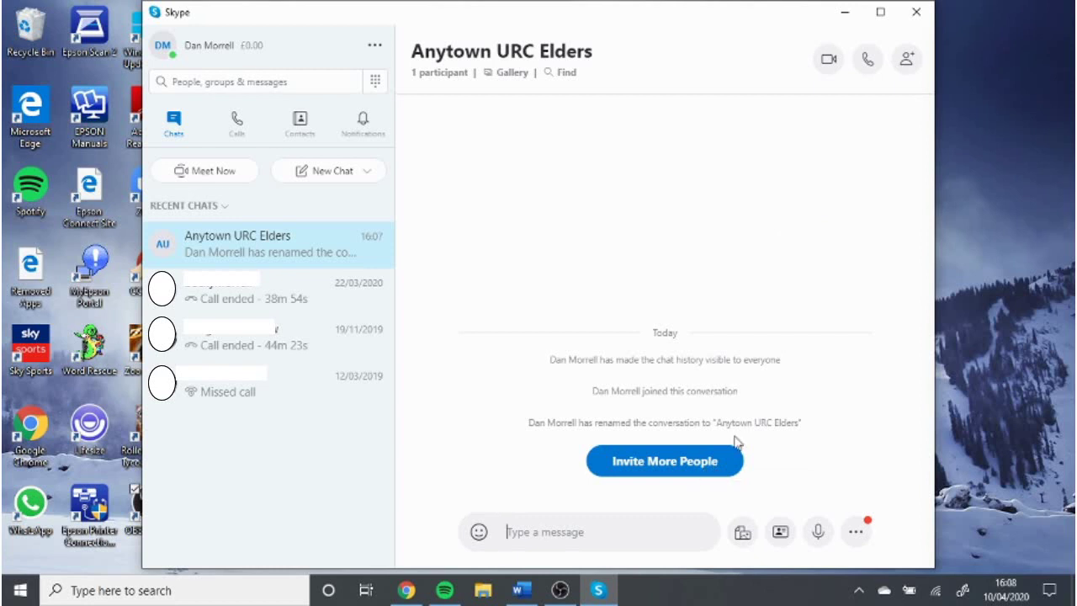
click(916, 72)
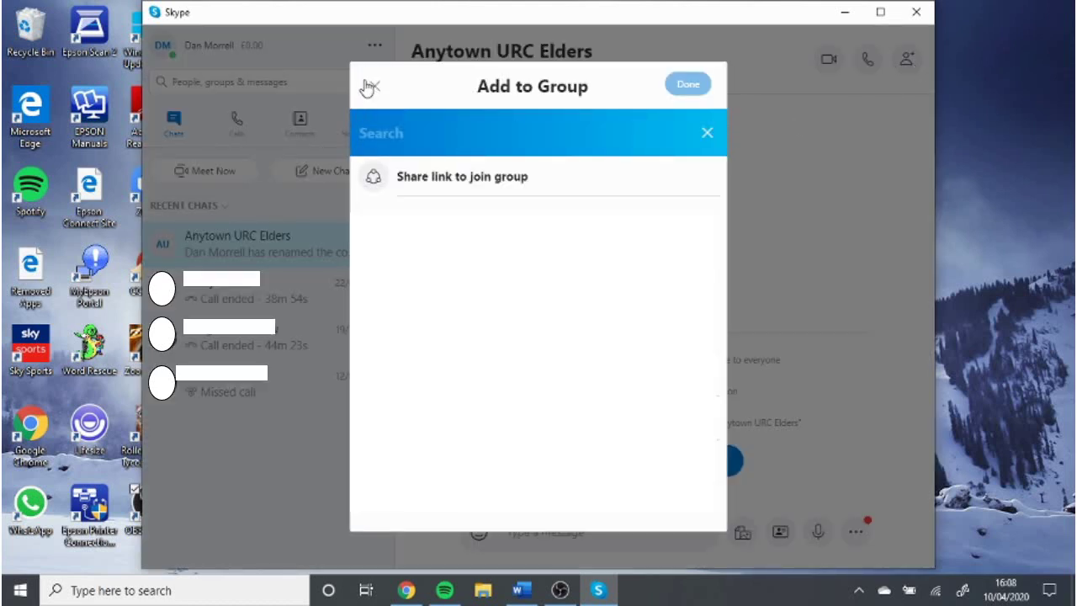
click(370, 87)
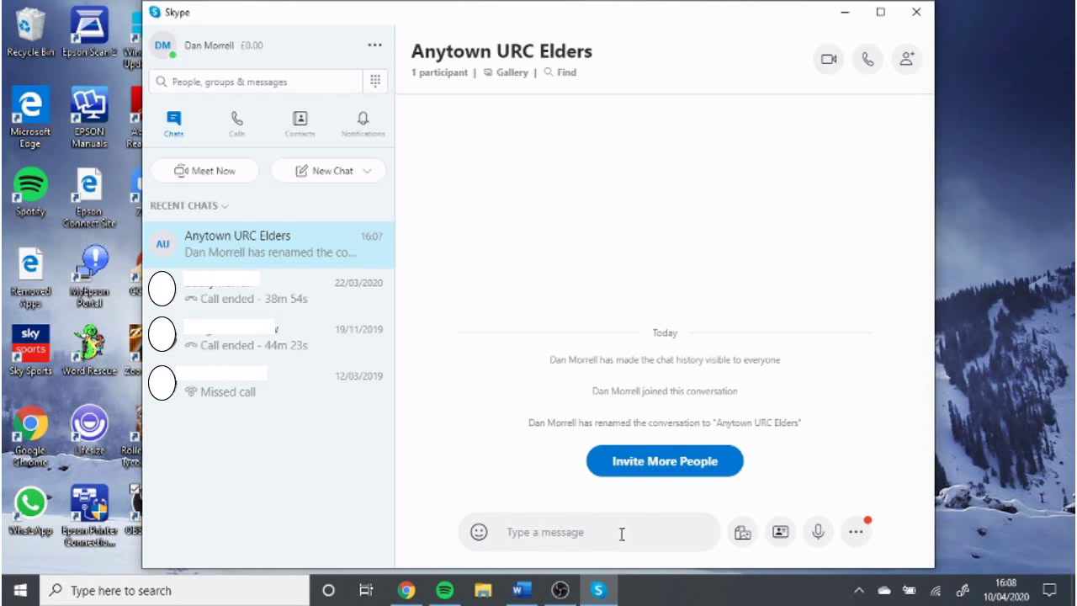
Type 'Hello' in the message box and send it to the group
text(Hello)
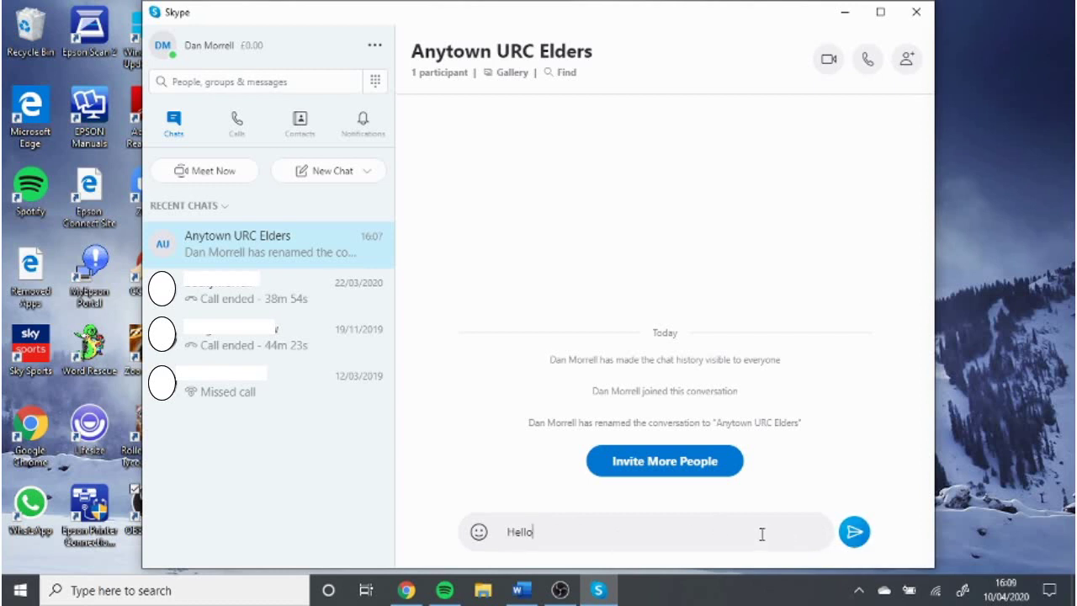
key(Return)
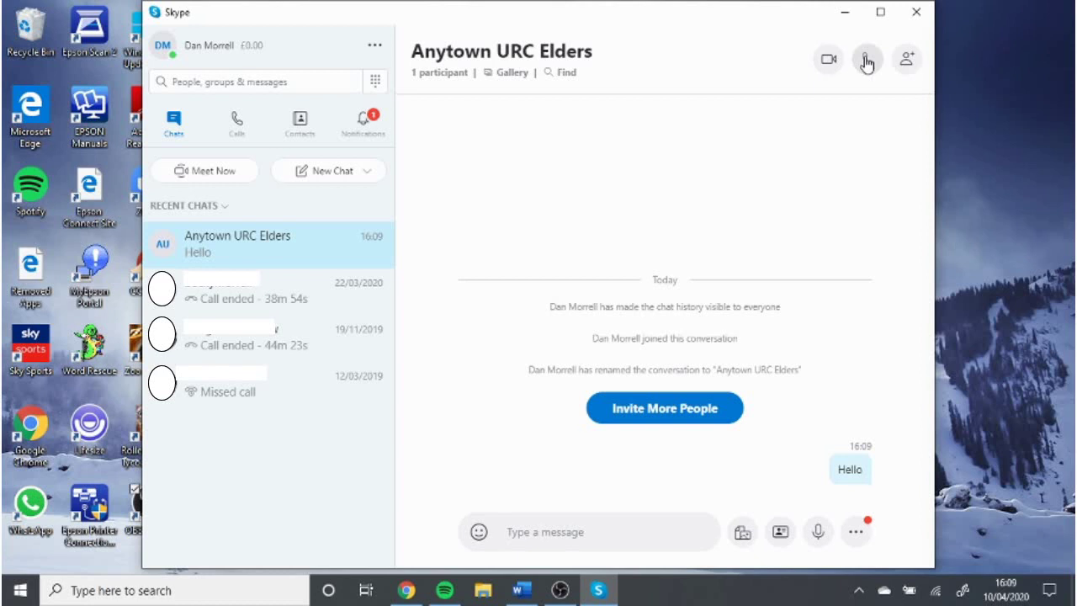
Start a group audio call, briefly opening and then hiding the call chat panel
click(867, 60)
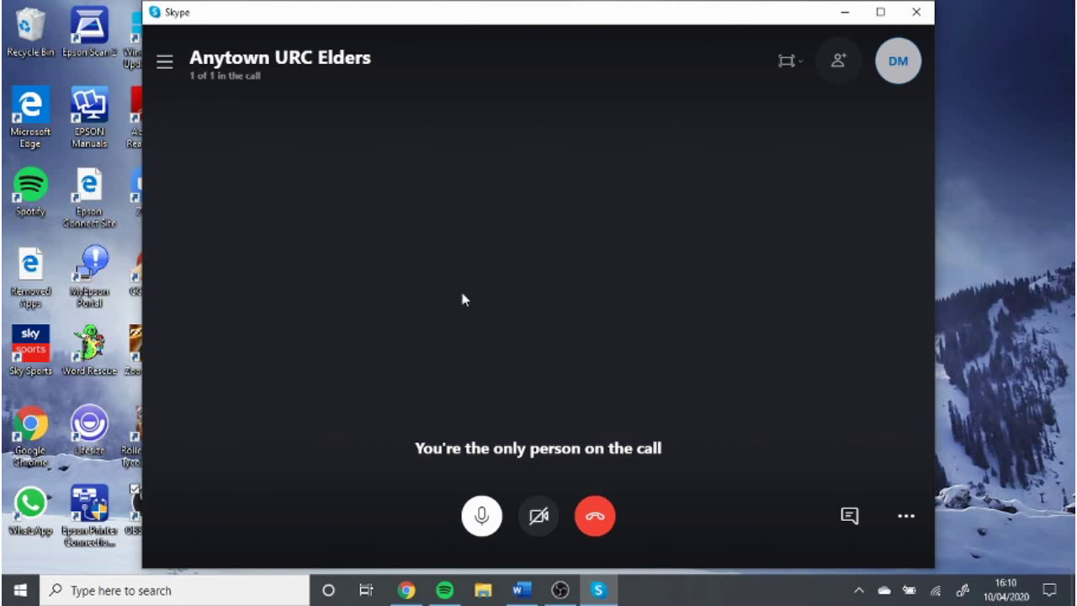
click(848, 518)
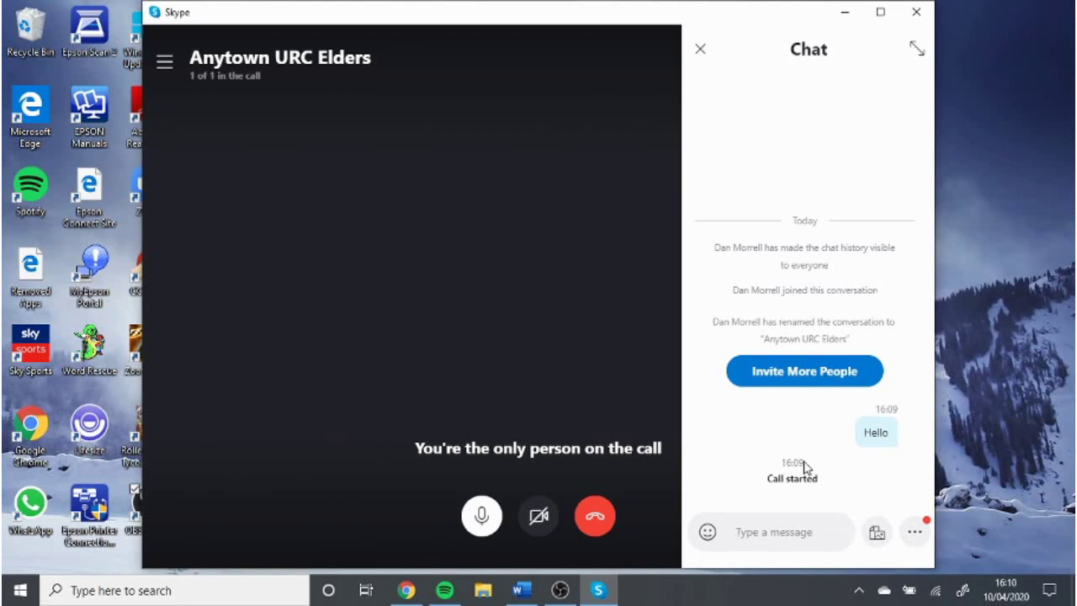
click(791, 534)
click(699, 50)
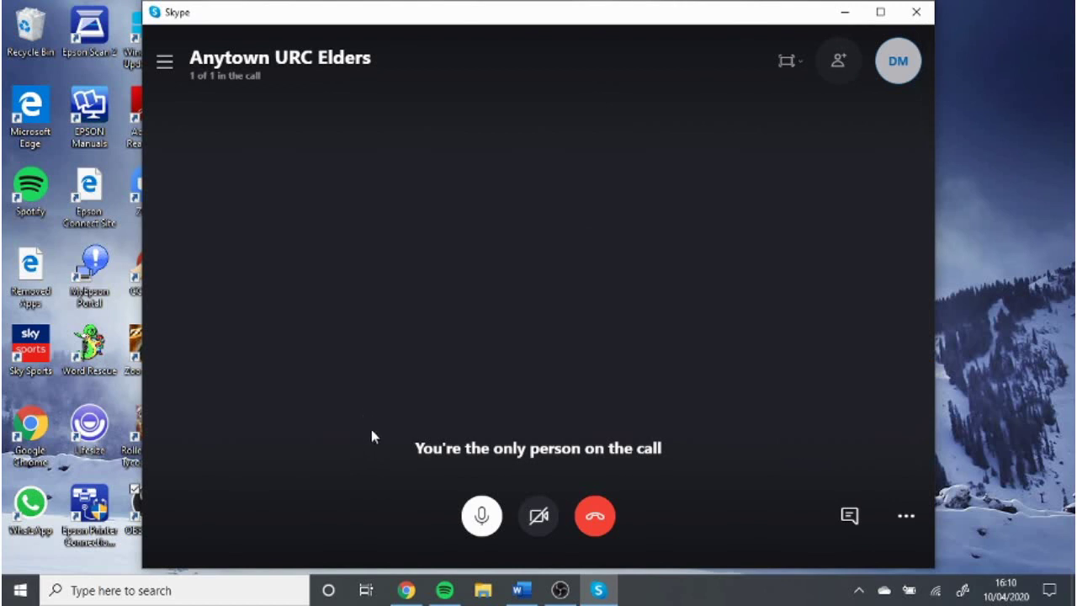
mouse_move(492, 532)
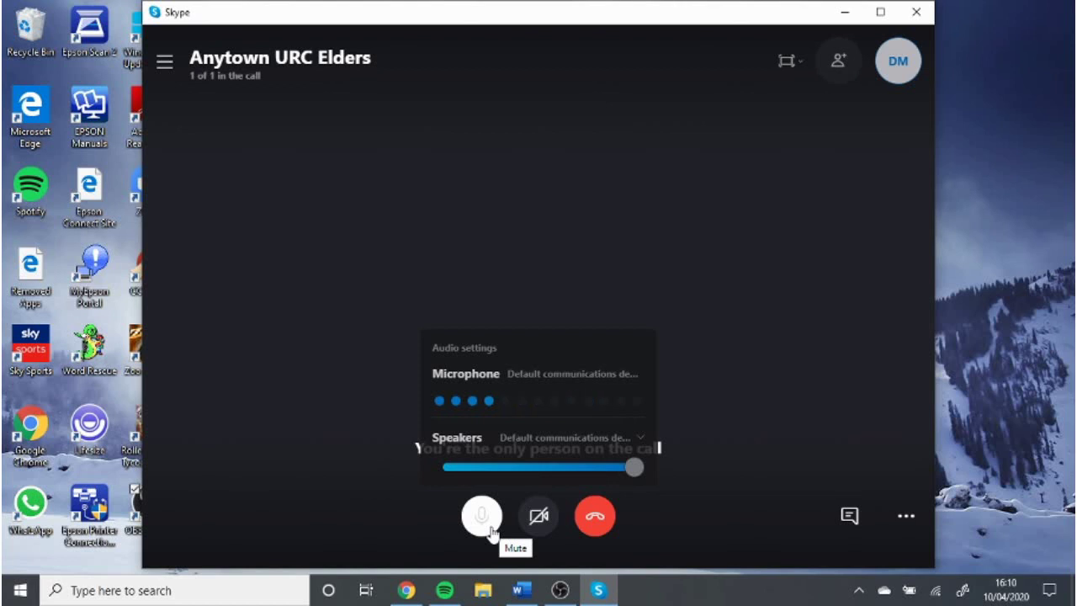
click(492, 530)
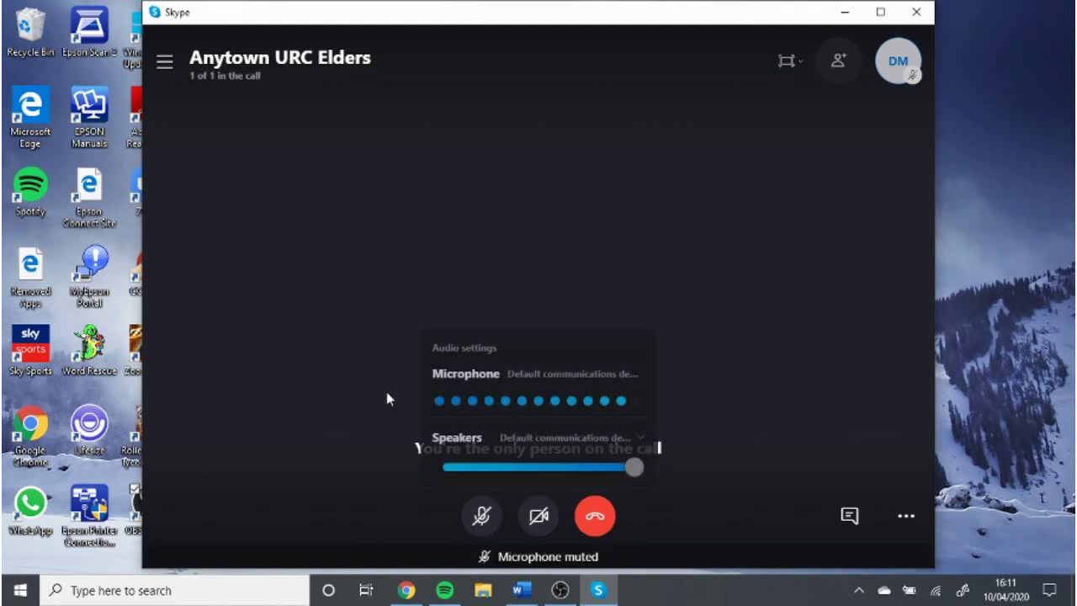
click(484, 522)
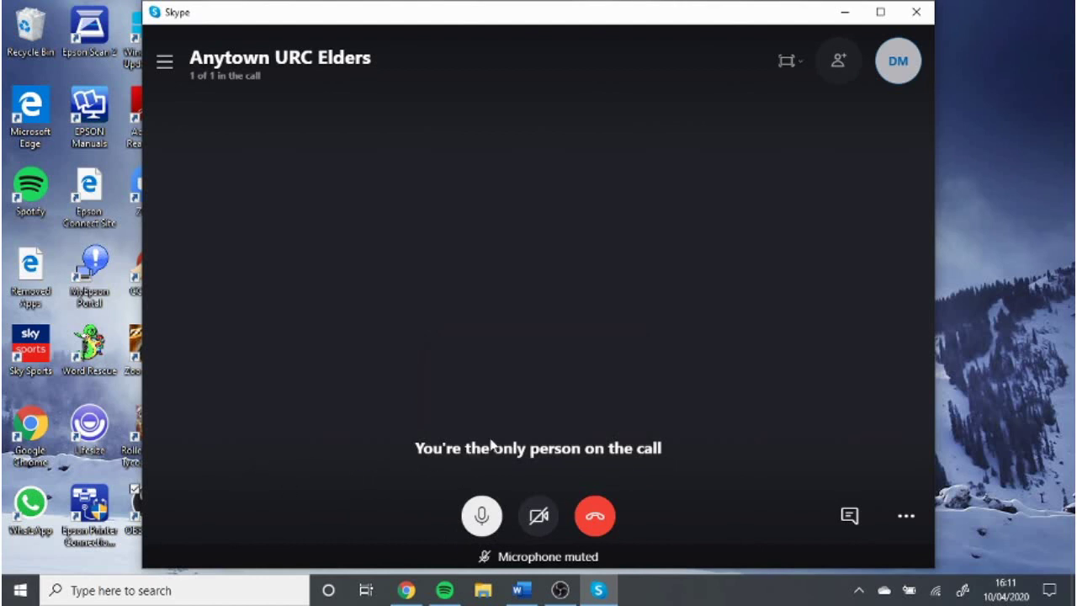
mouse_move(542, 523)
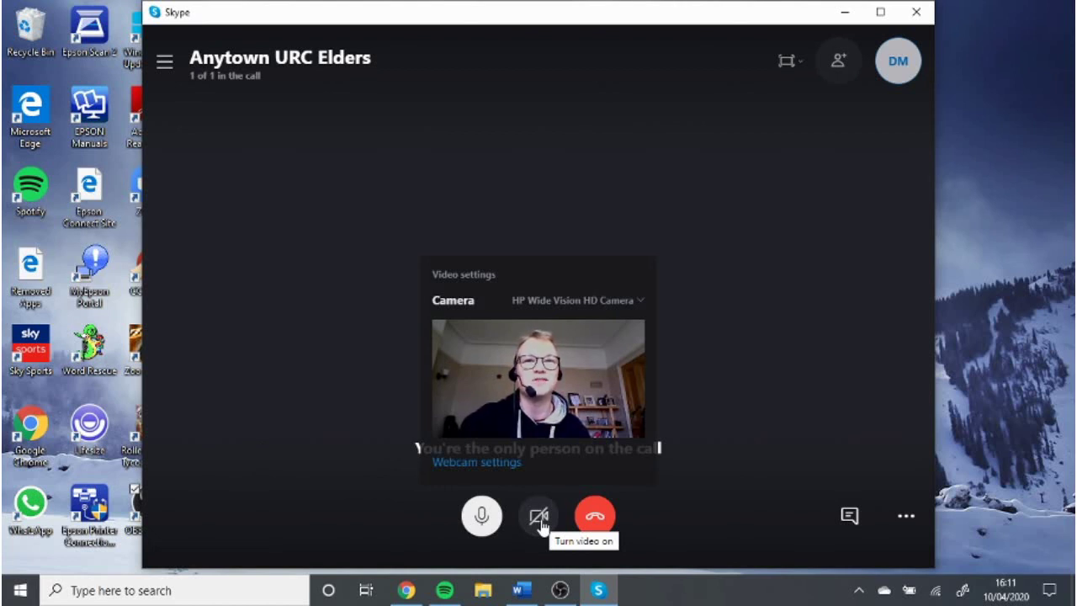
click(542, 524)
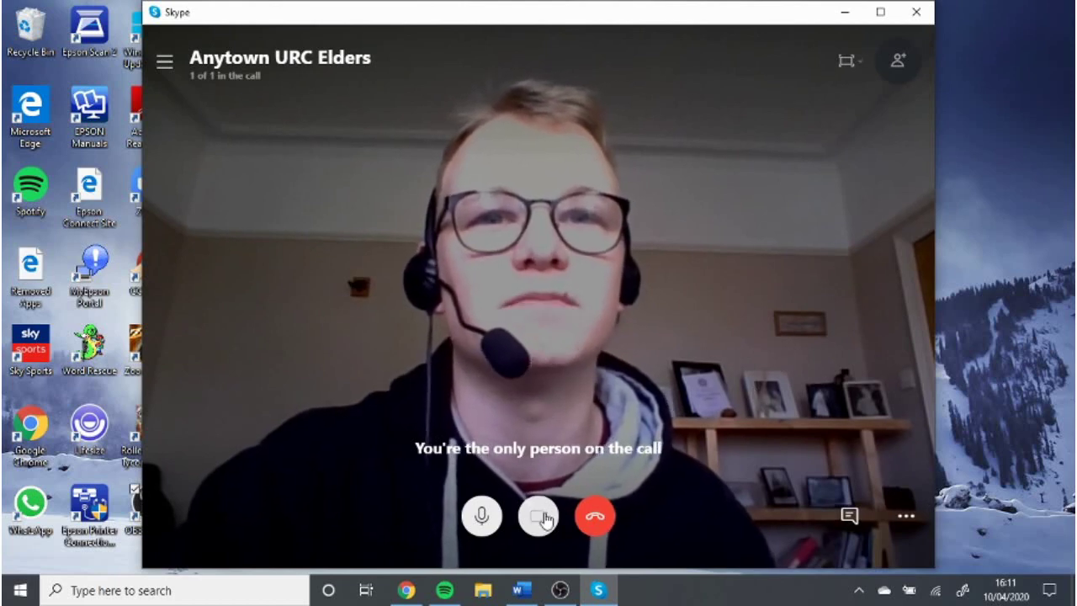
mouse_move(545, 520)
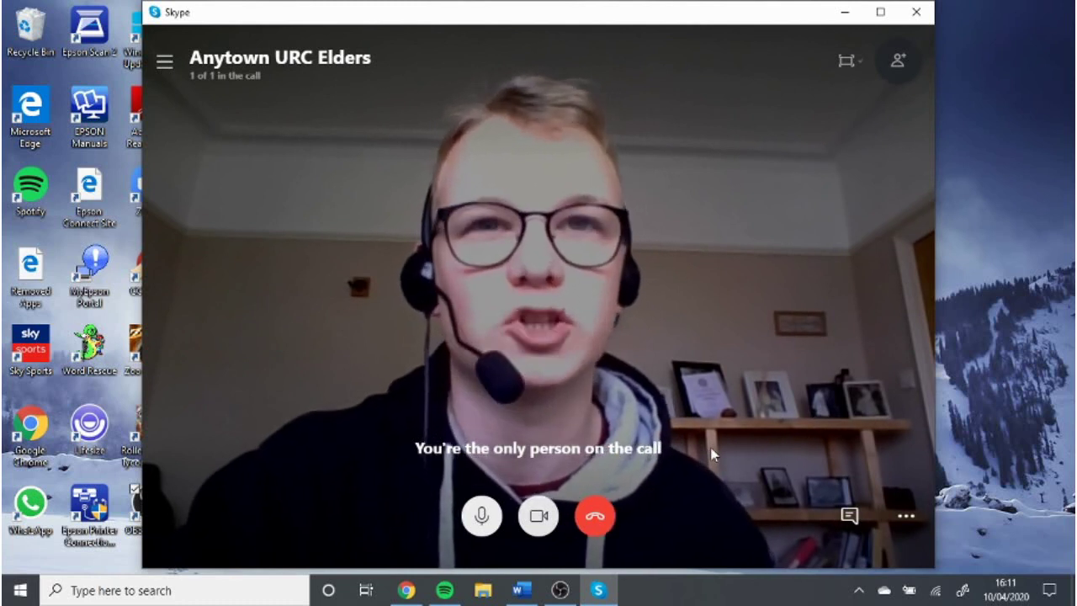
click(543, 519)
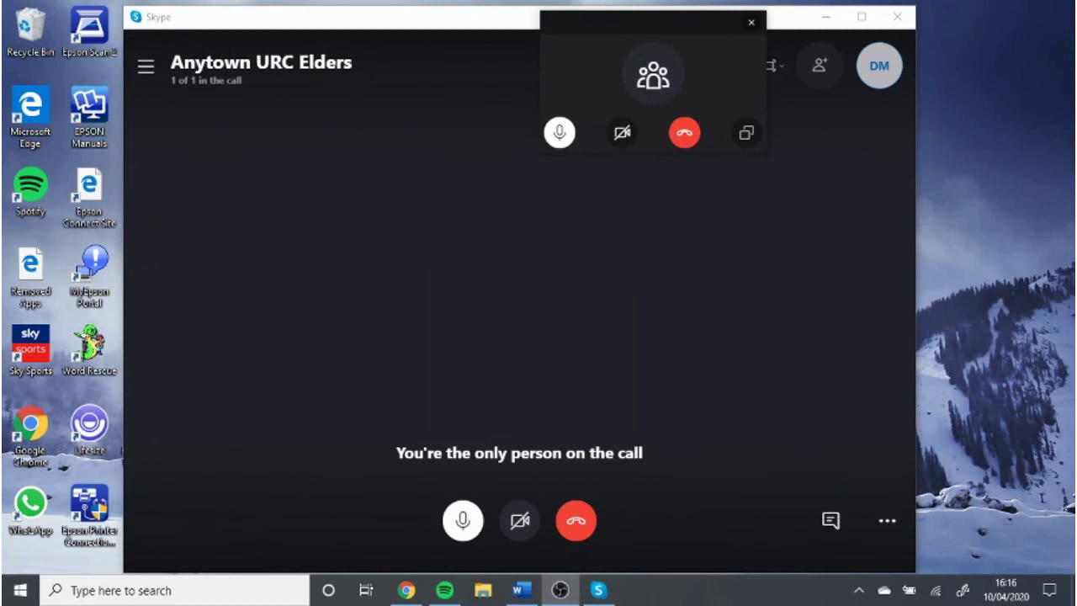
Maximise the call window, hang up, and dismiss the Nobody's around message
double_click(433, 19)
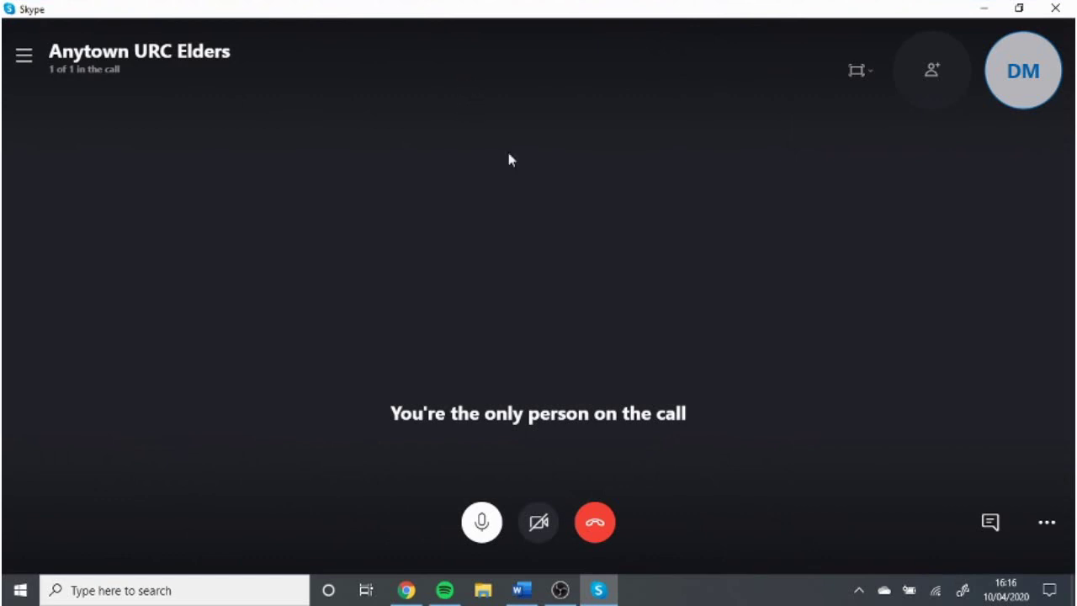
click(600, 532)
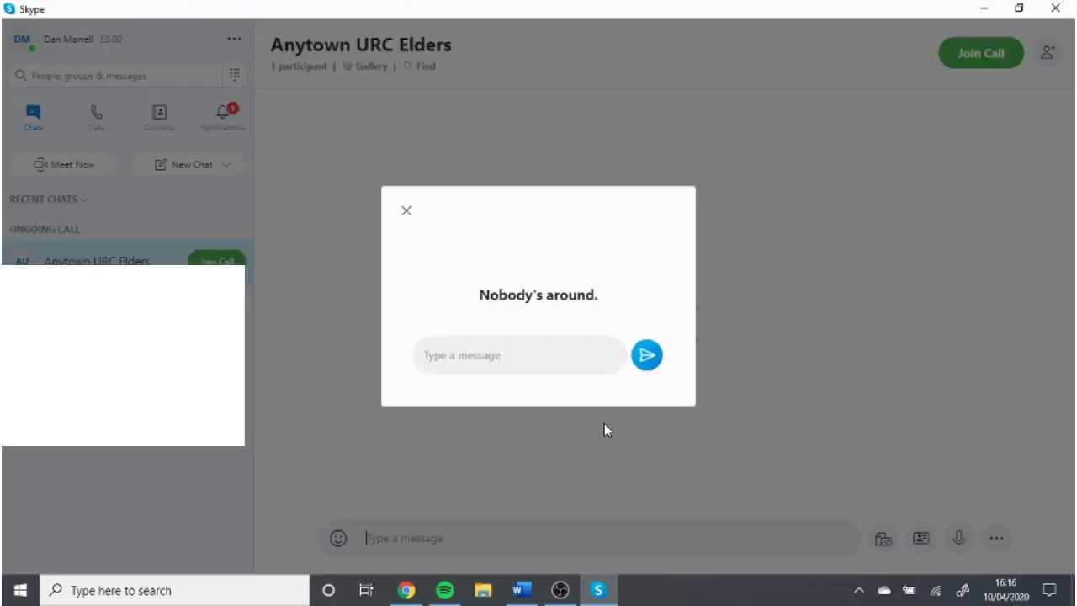
click(406, 210)
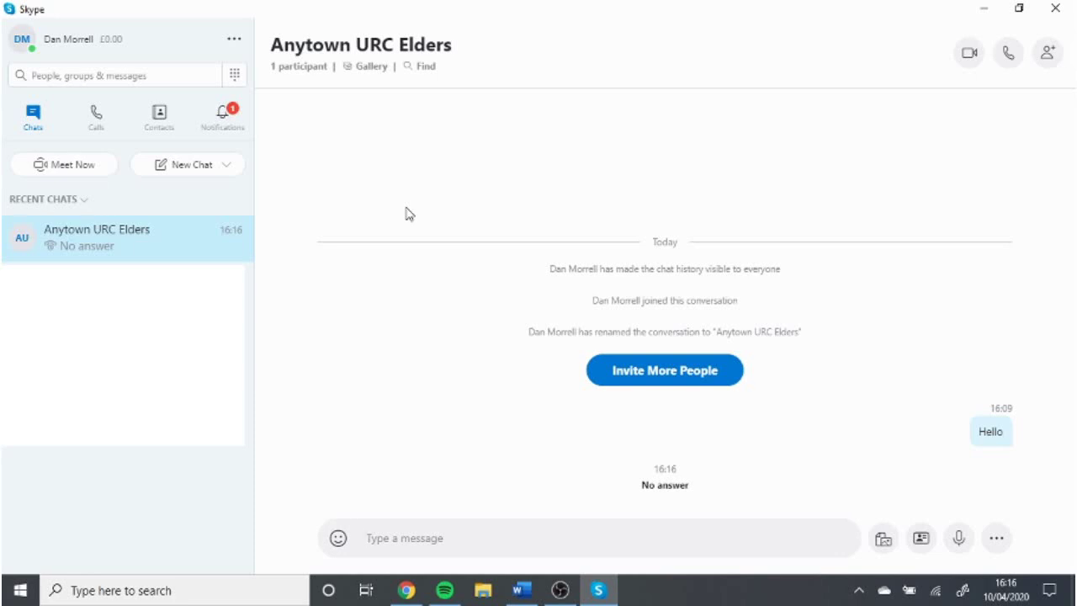